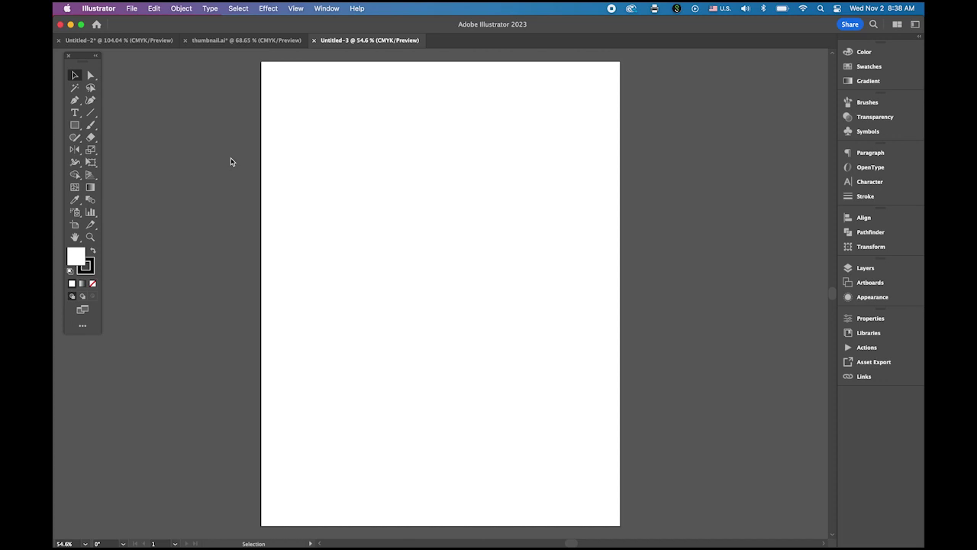
- Draw a 300 × 100 pt rectangle with no fill and a black stroke
left_click(76, 126)
left_click(93, 283)
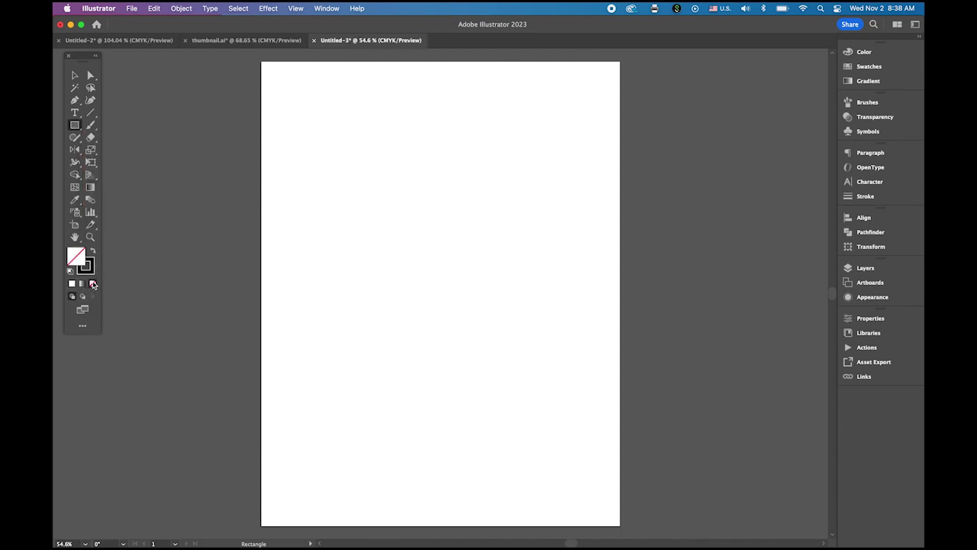
left_click(85, 264)
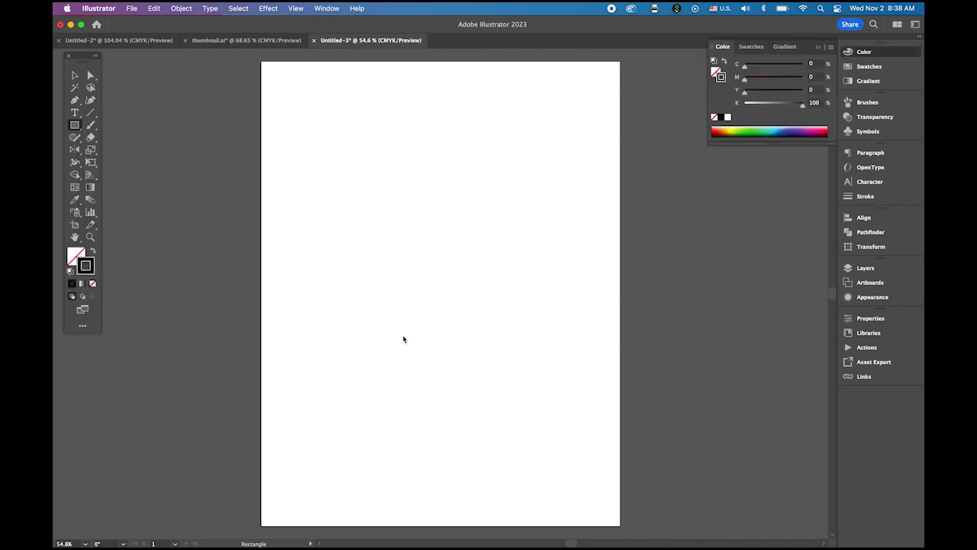
left_click(324, 218)
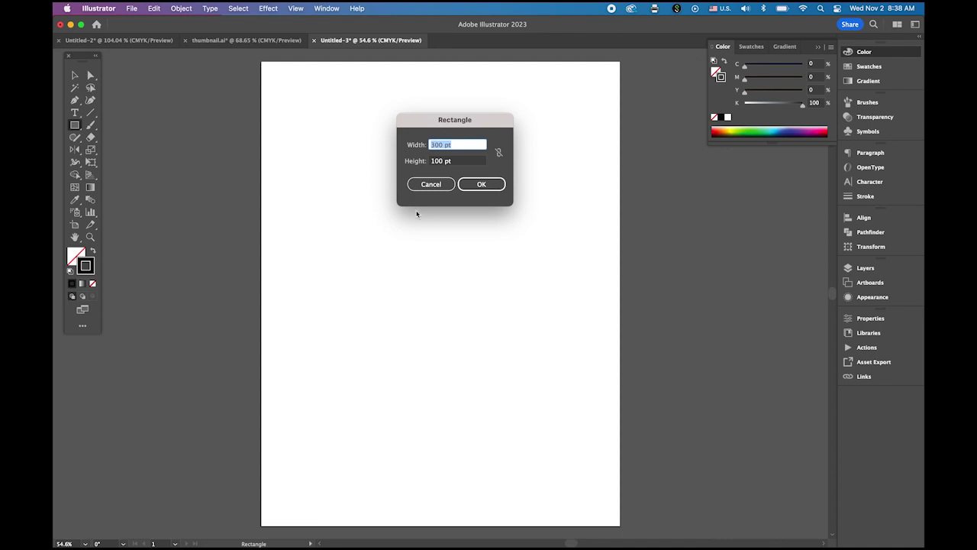
left_click(501, 186)
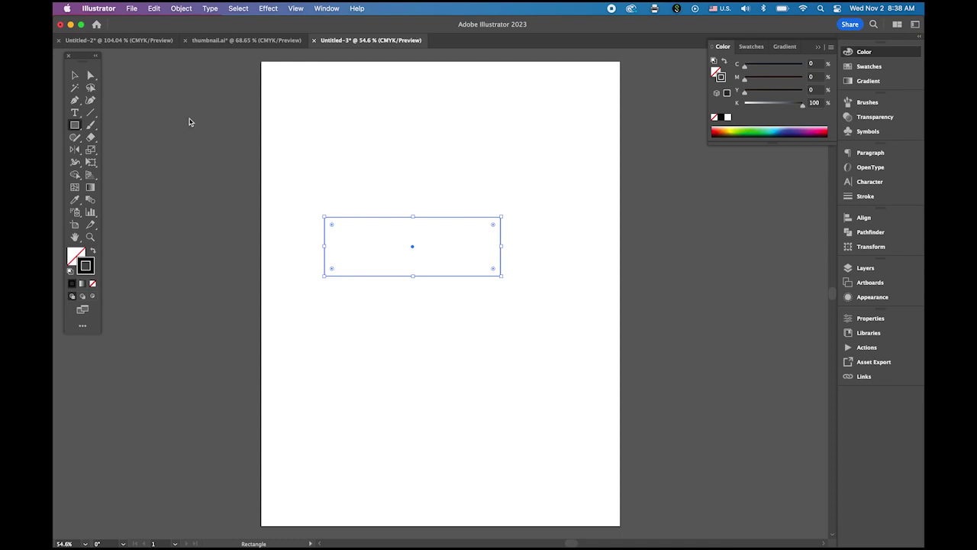
left_click(90, 74)
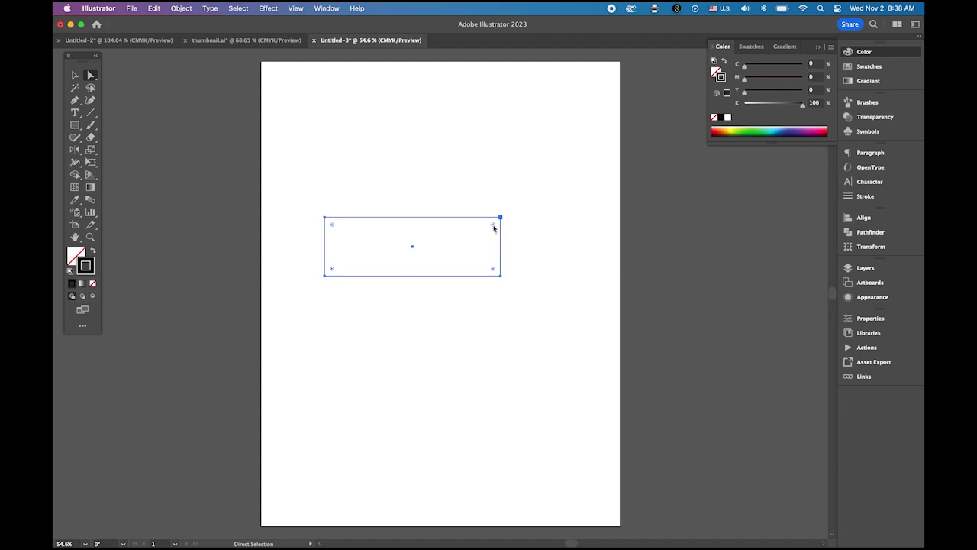
- Round the rectangle's corners into a pill, give it a 40 pt stroke, and rotate it 45°
left_click_drag(493, 226, 456, 245)
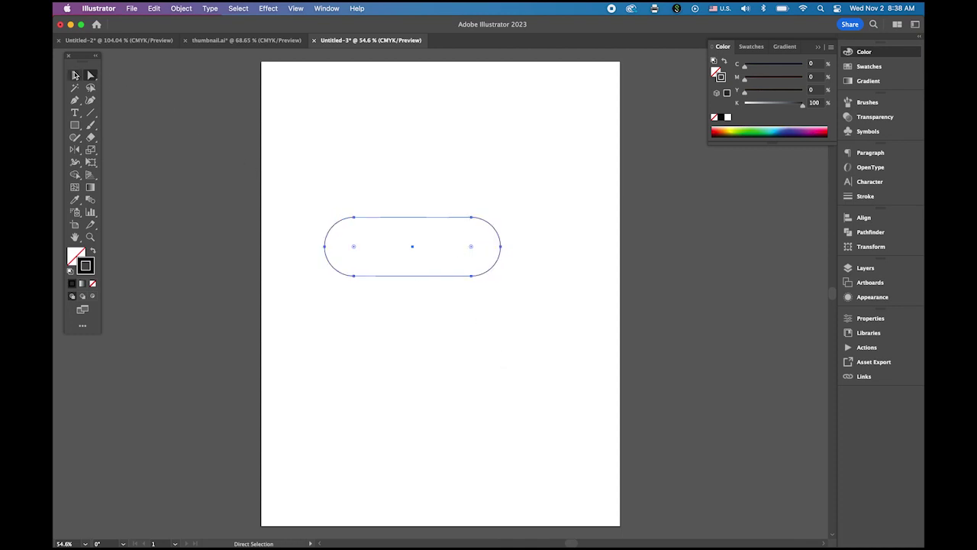
left_click(75, 74)
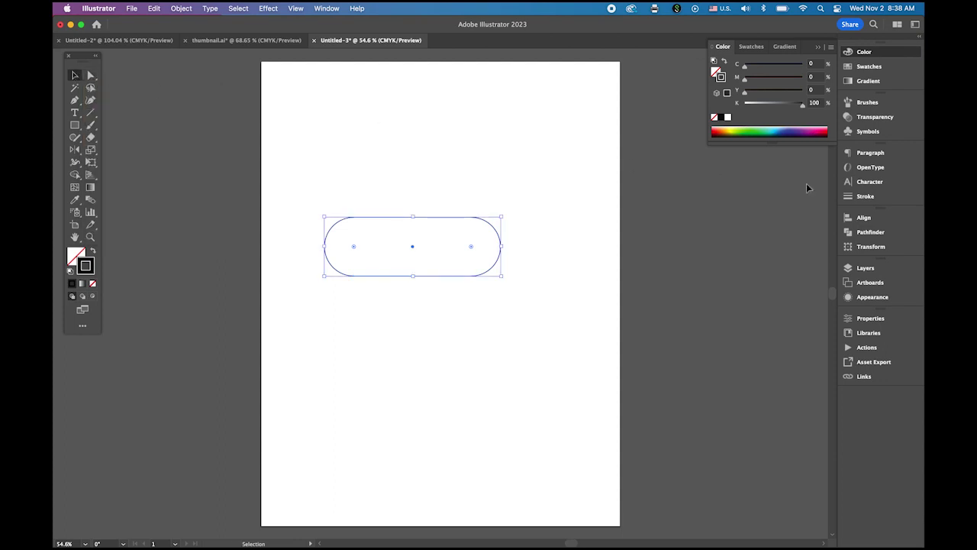
left_click(867, 197)
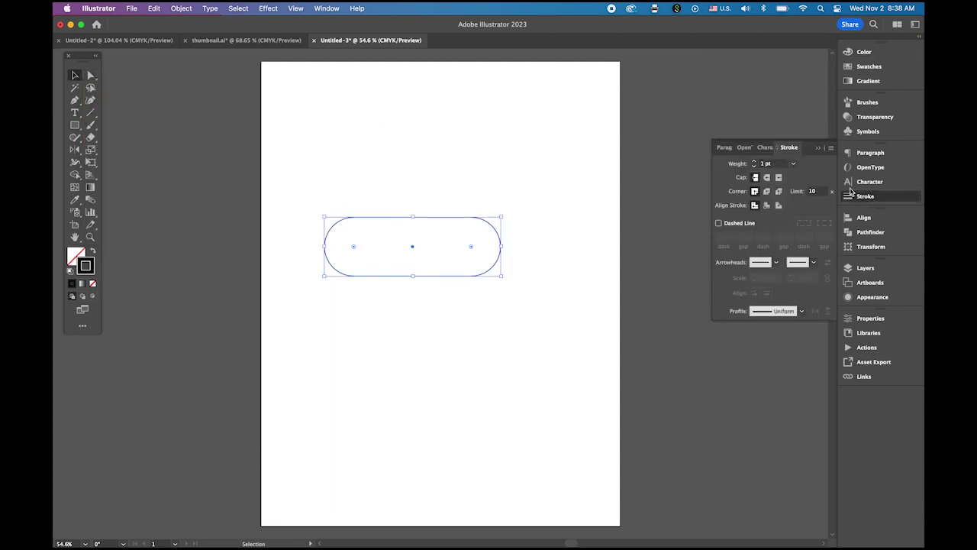
left_click(793, 164)
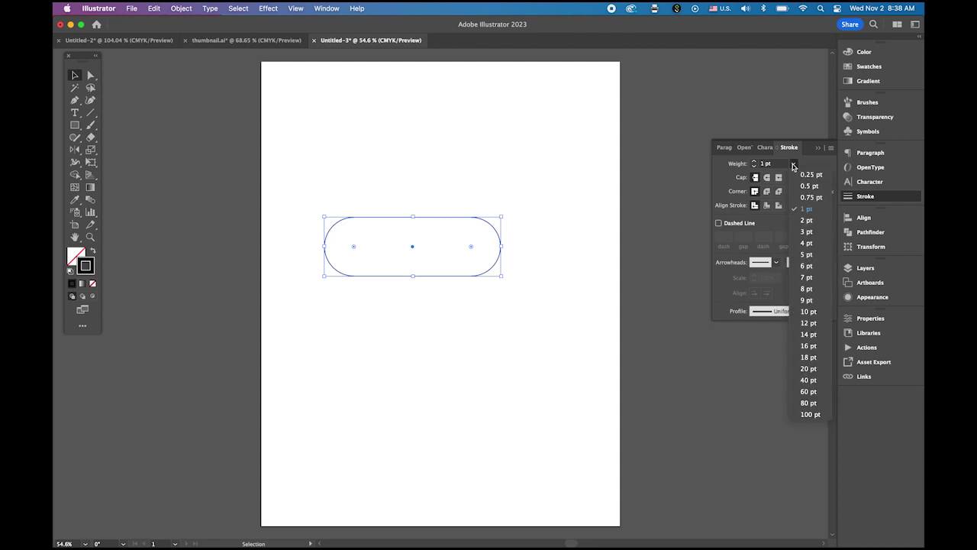
left_click(795, 379)
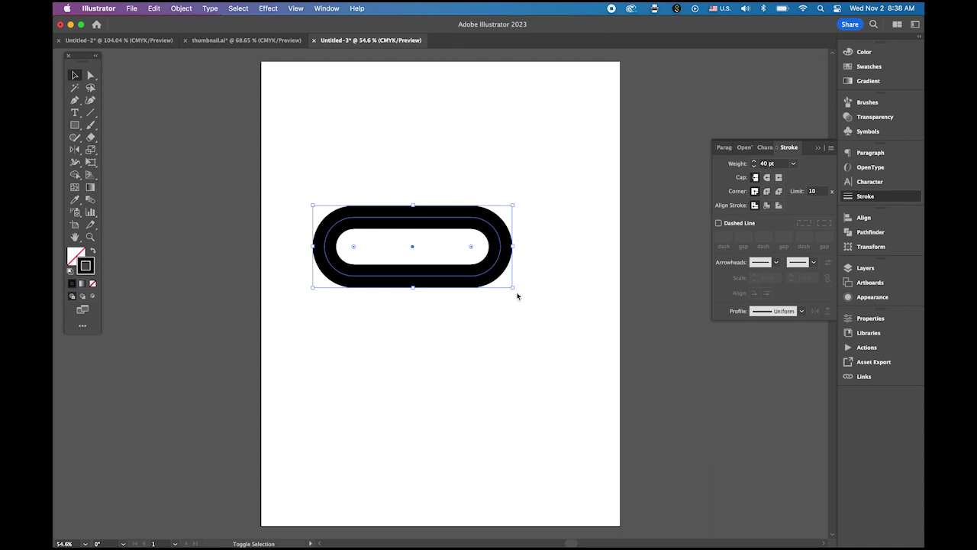
left_click_drag(518, 296, 520, 222)
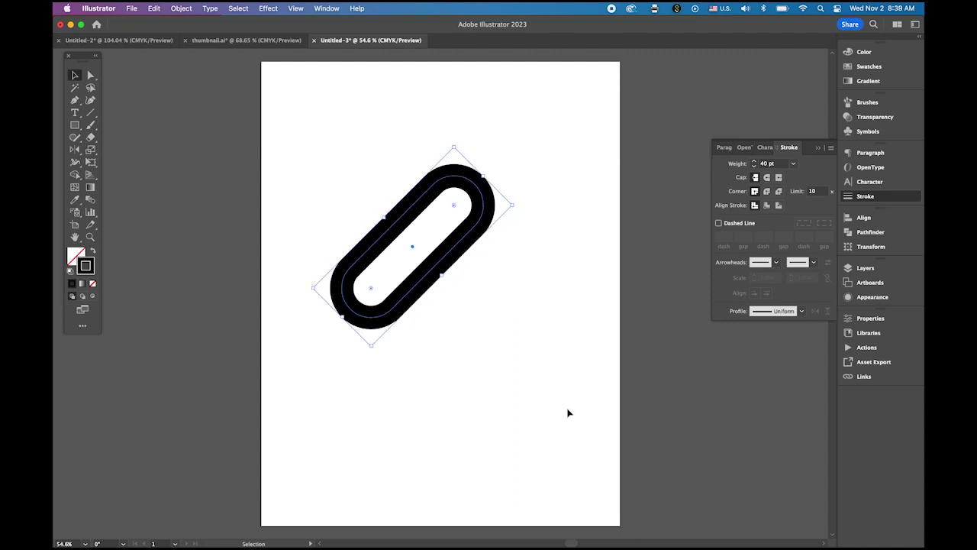
- Make a vertically reflected copy of the pill that crosses the original
left_click(75, 152)
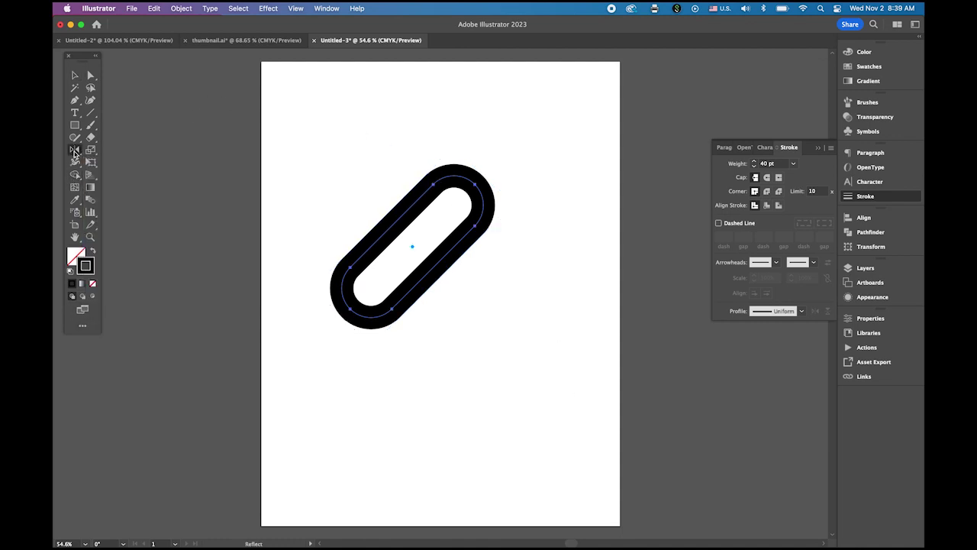
double_click(75, 151)
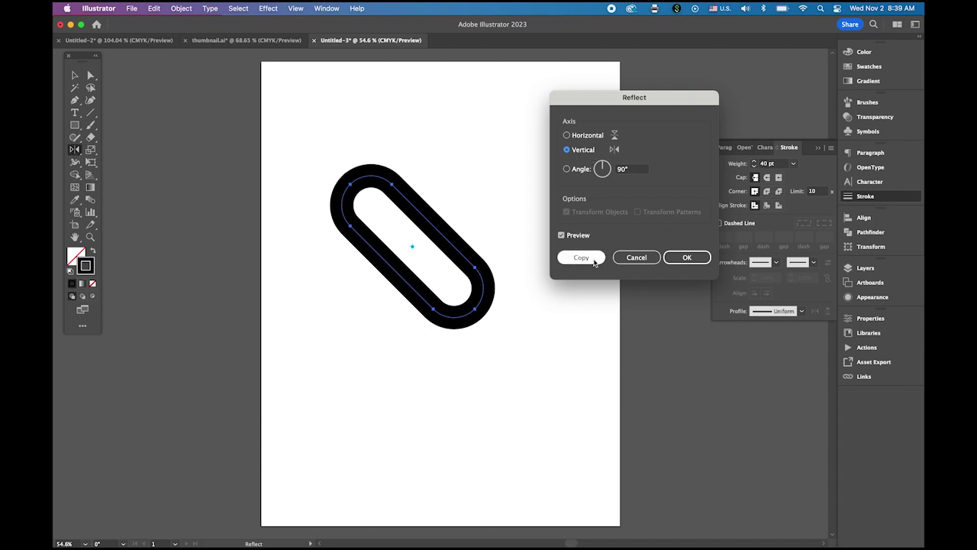
left_click(593, 261)
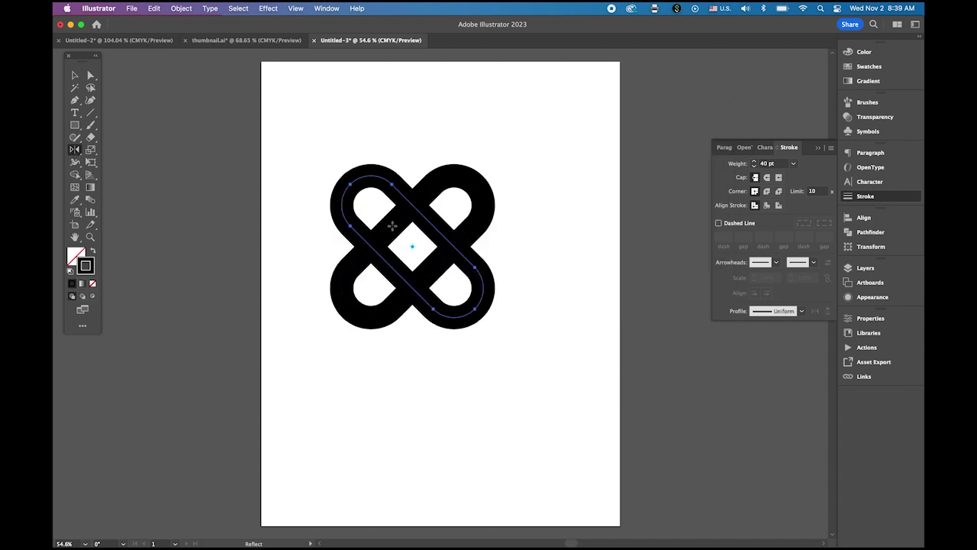
- Select both crossing pills and nudge the X shape slightly right
left_click(75, 75)
left_click_drag(302, 132, 654, 429)
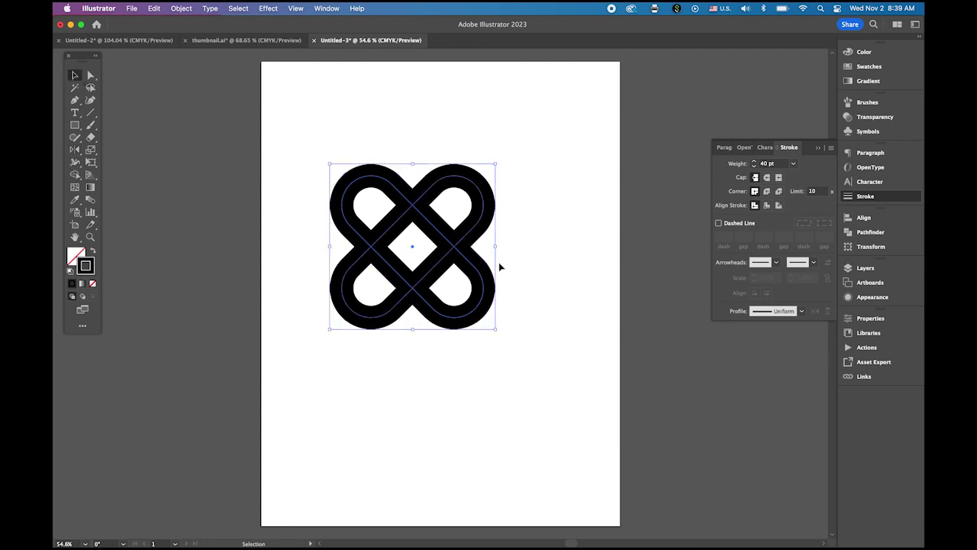
left_click_drag(467, 230, 486, 234)
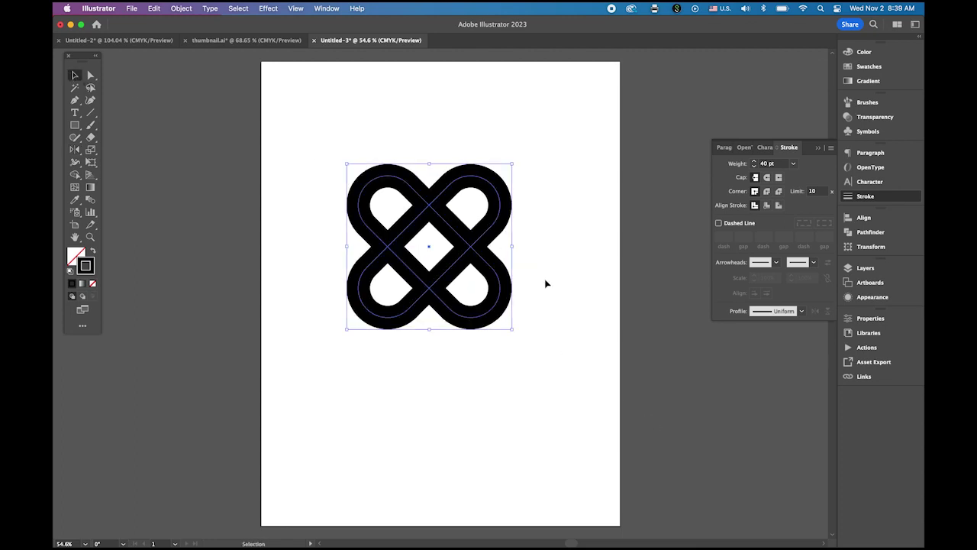
- Expand the knot's fill and stroke into filled shapes
left_click(186, 11)
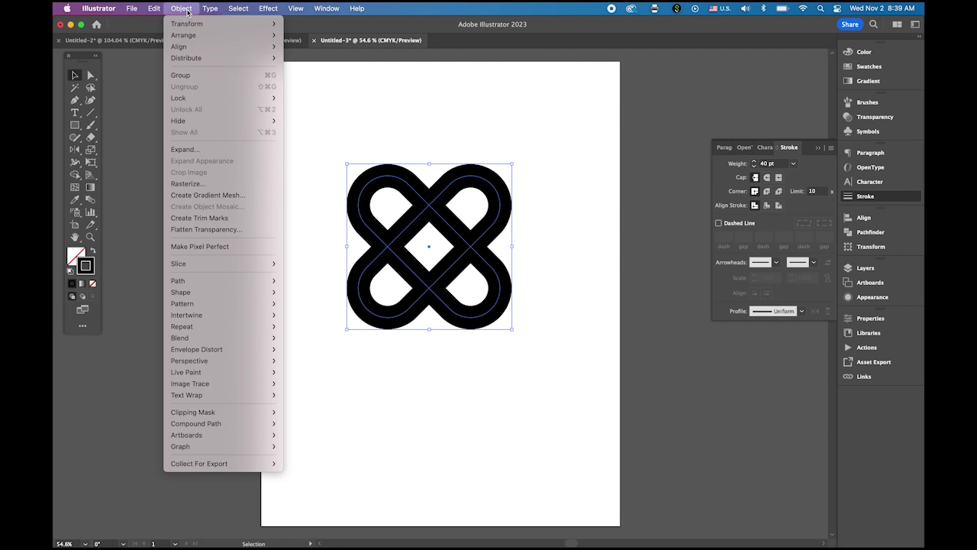
left_click(227, 151)
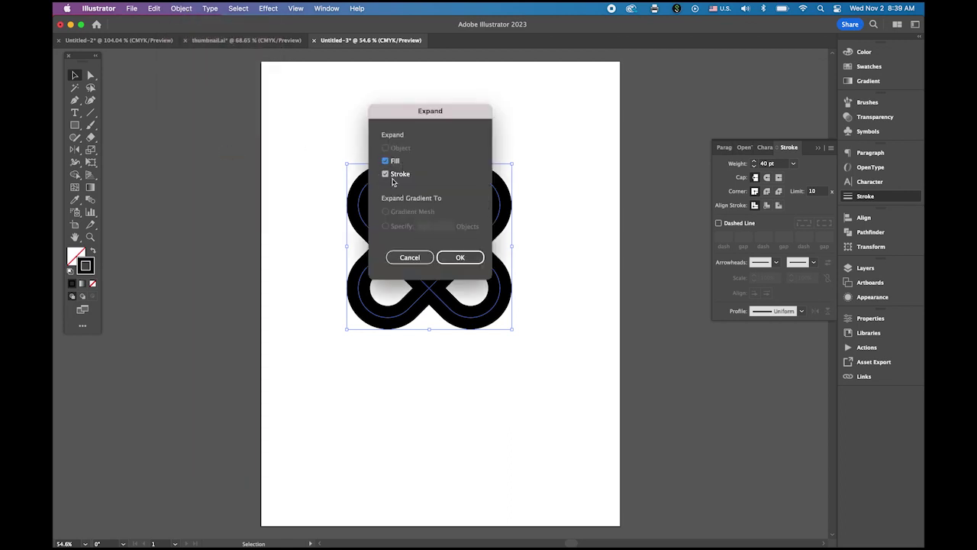
left_click(470, 262)
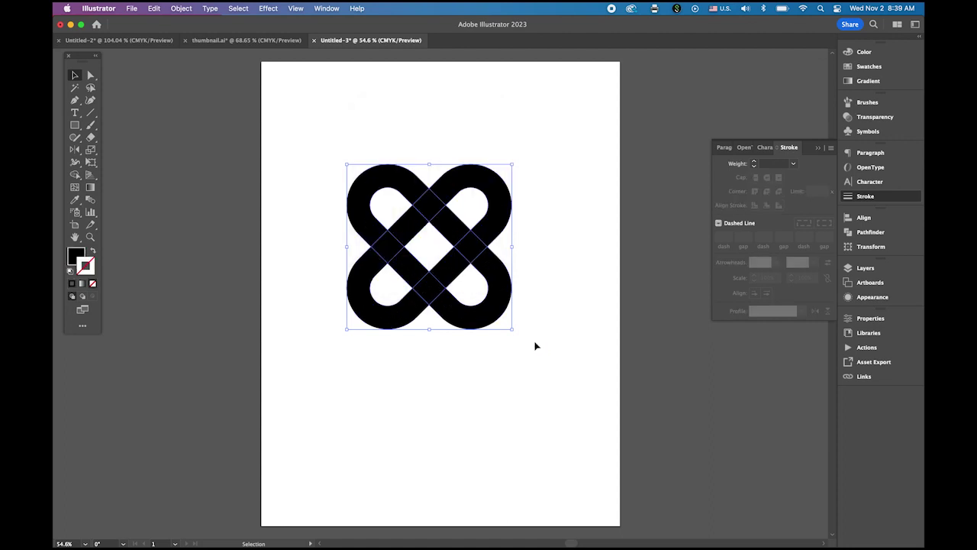
- Add a 10 pt offset path with miter joins around the expanded knot
left_click(174, 7)
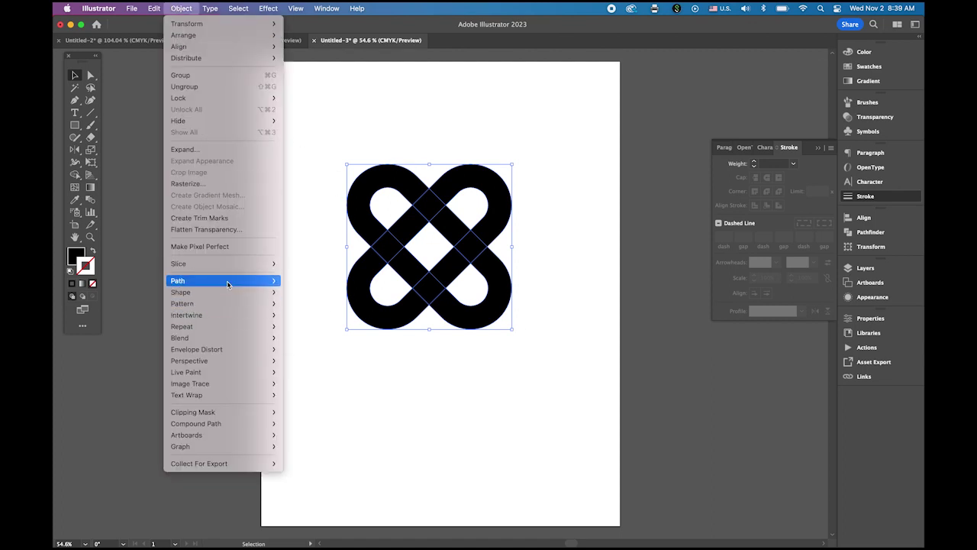
mouse_move(226, 284)
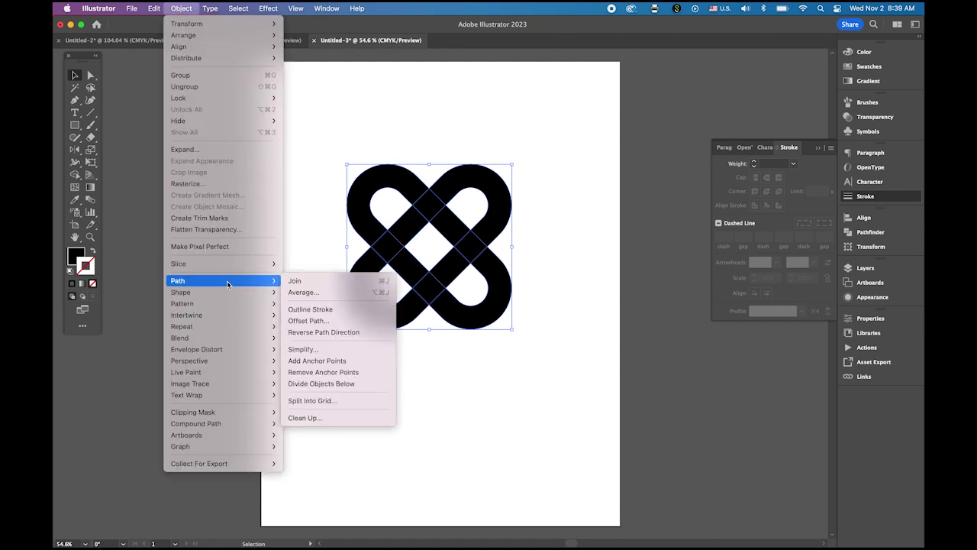
left_click(333, 321)
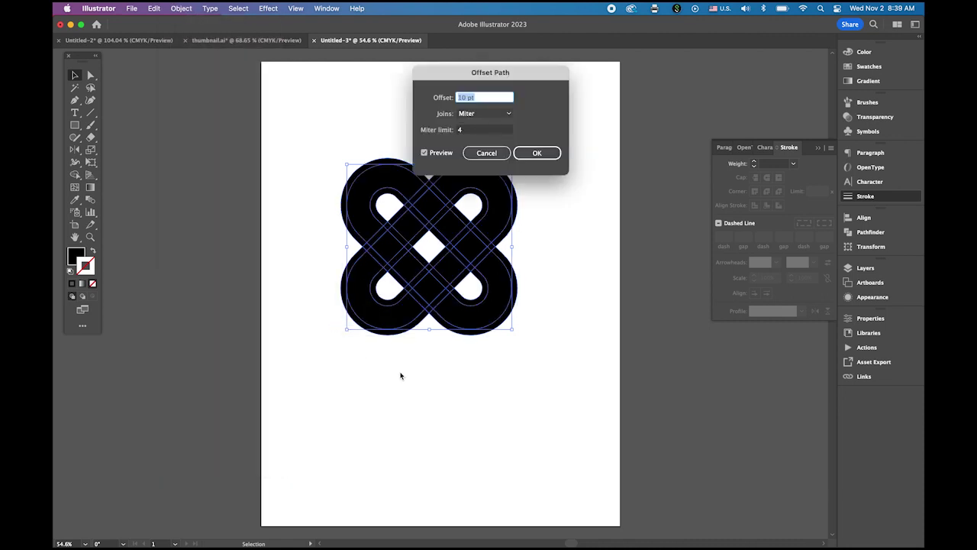
left_click_drag(451, 75, 420, 75)
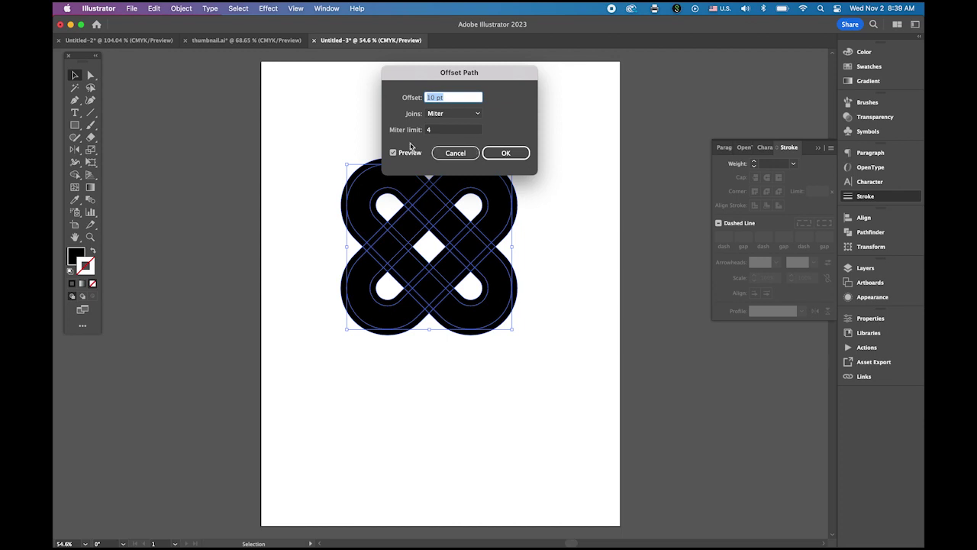
left_click(507, 155)
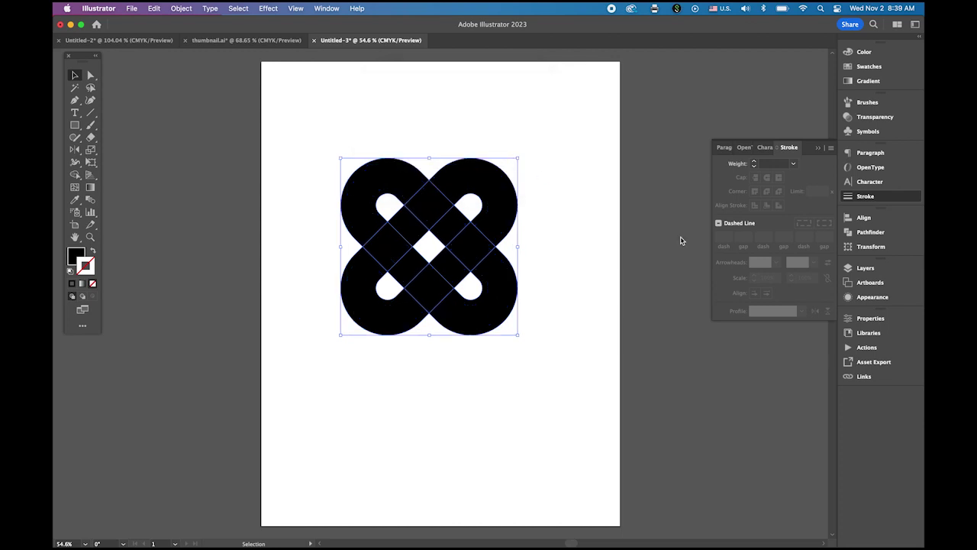
key("super+a")
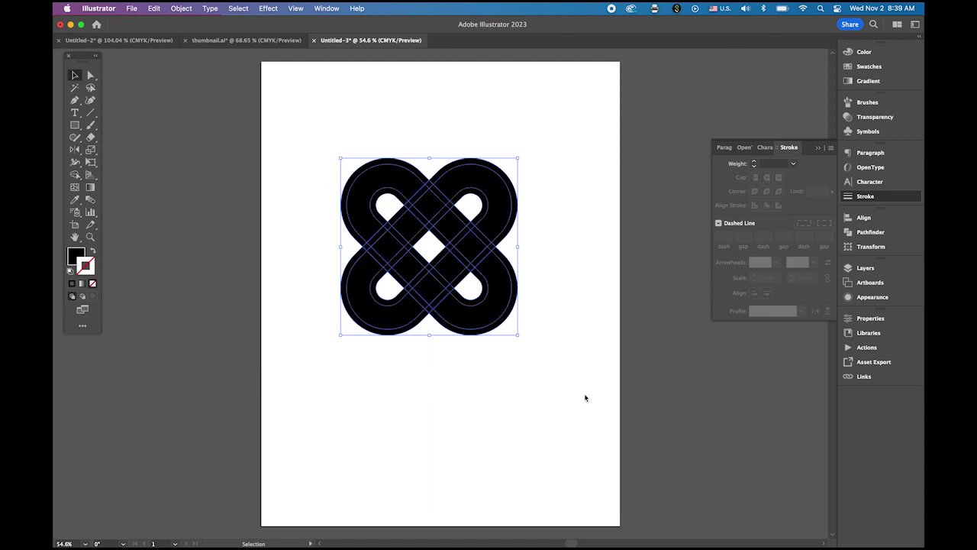
- Zoom in on the knot with all paths selected and switch to the Shape Builder tool
key("super+shift+a")
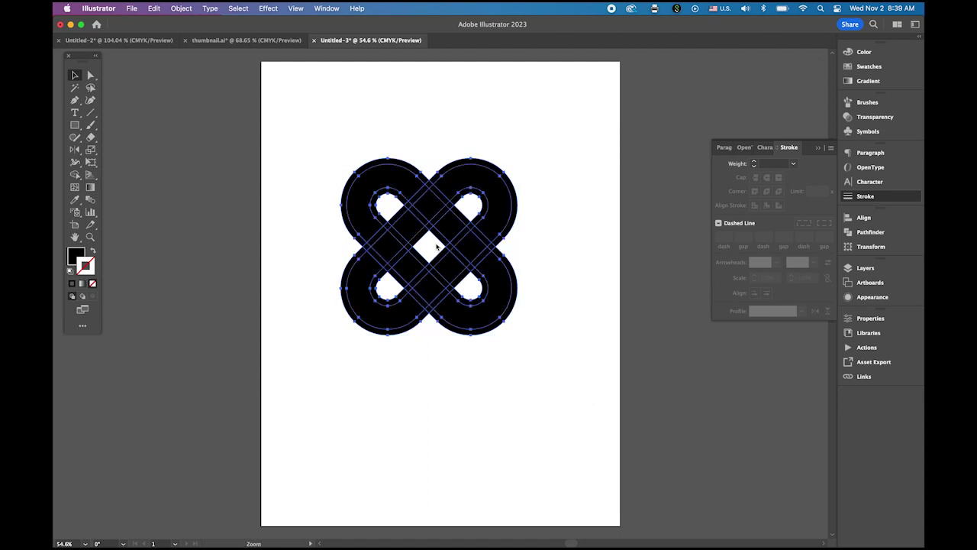
left_click_drag(435, 247, 541, 300)
key("super+a")
scroll(495, 246, "up", 2)
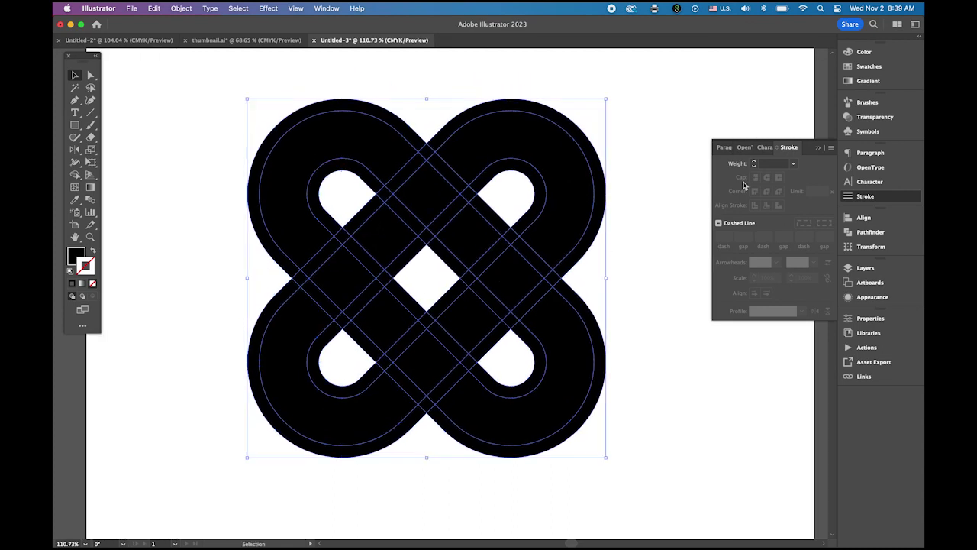
left_click(811, 148)
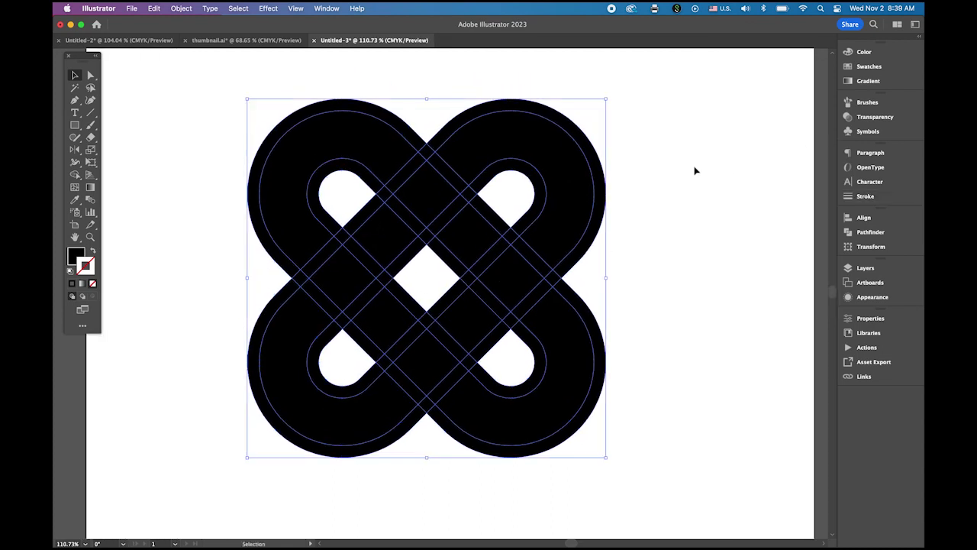
left_click(76, 177)
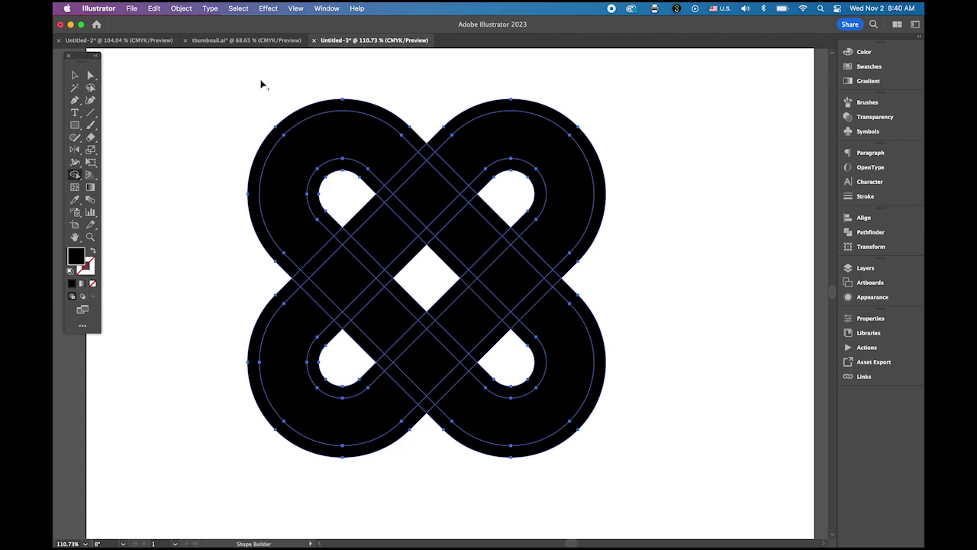
- Delete the eight strips where the bands cross to cut over-under gaps
left_click(406, 178, "alt")
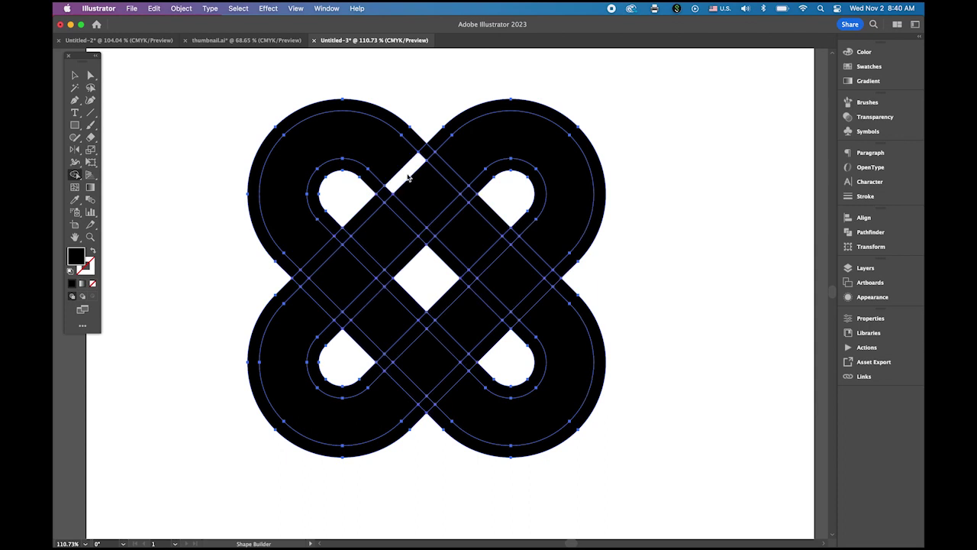
left_click(449, 219, "alt")
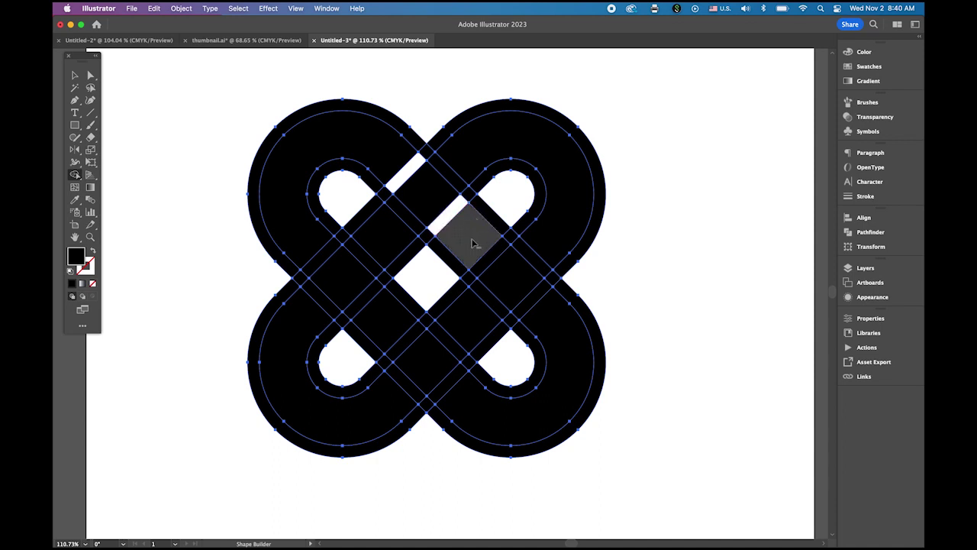
left_click(530, 259, "alt")
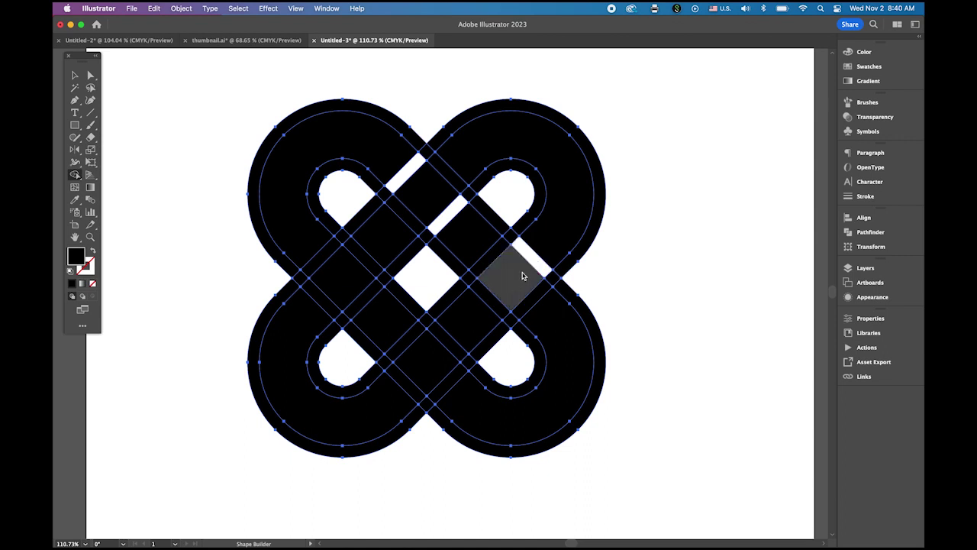
left_click(491, 302, "alt")
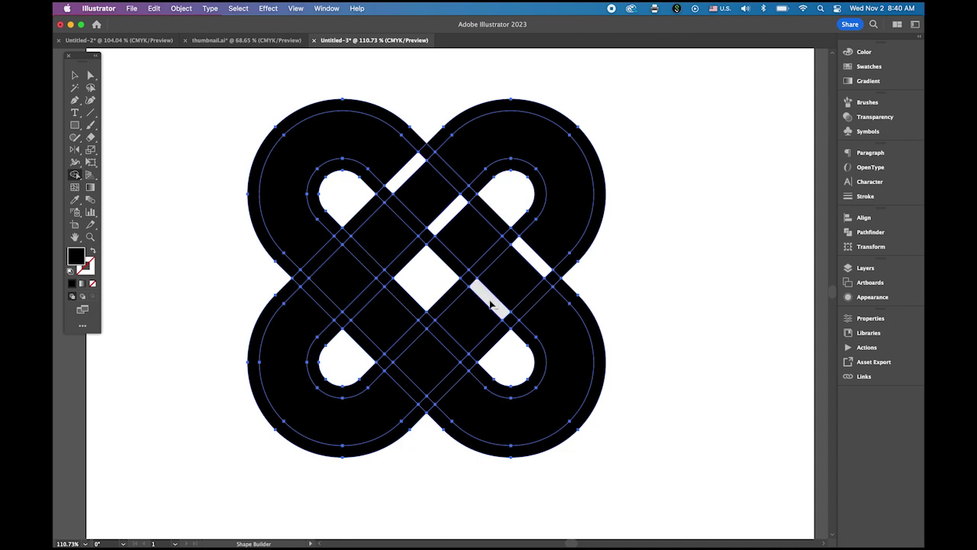
left_click(450, 386, "alt")
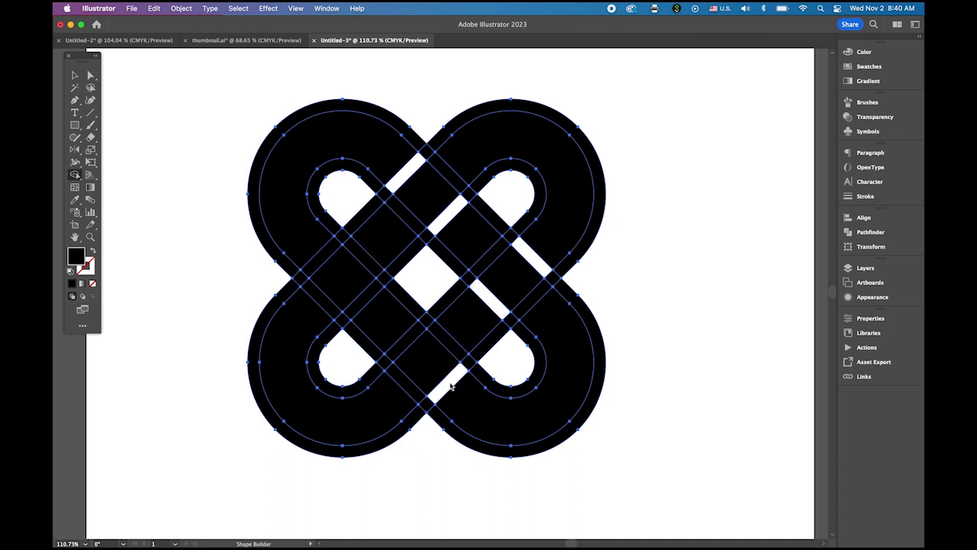
left_click(410, 341, "alt")
left_click(364, 262, "alt")
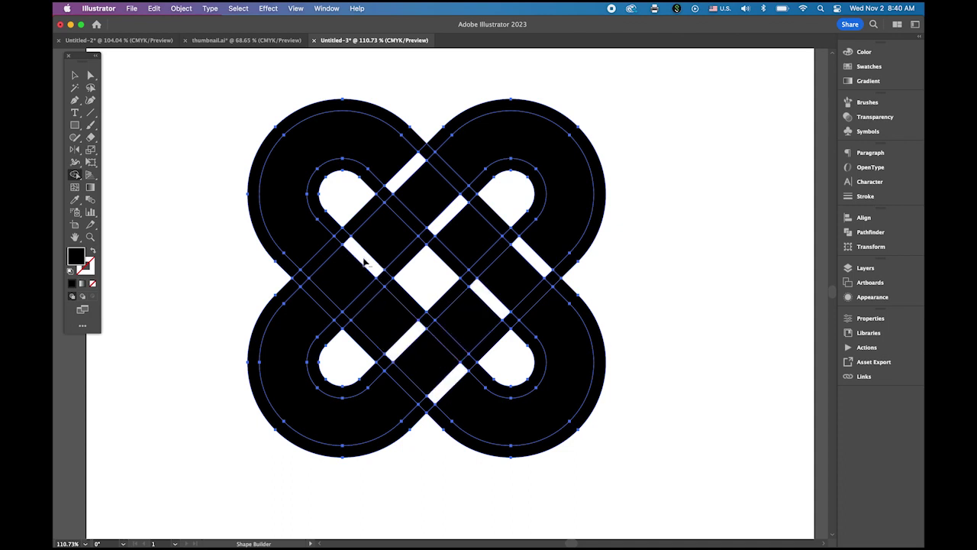
left_click(317, 296, "alt")
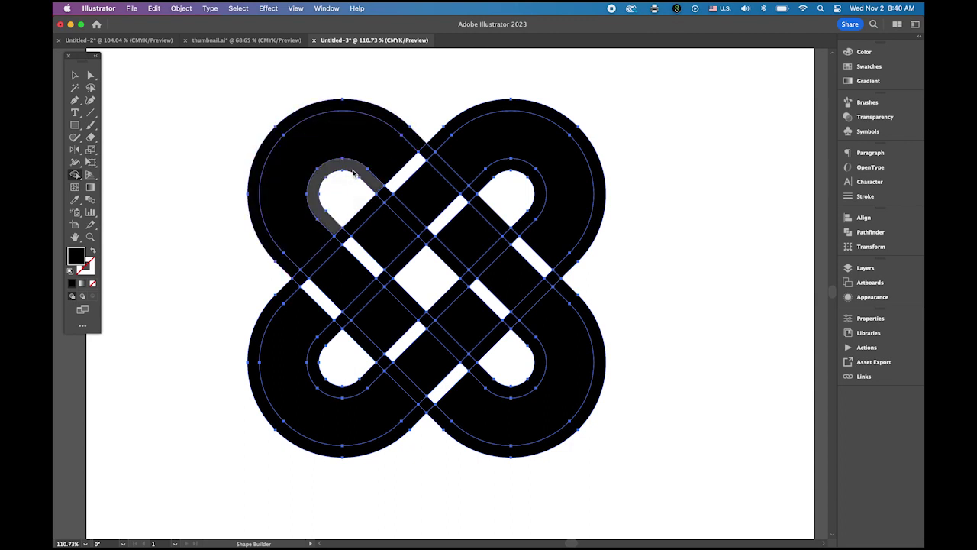
- Remove the extra inner and outer rings from all four loops of the knot
left_click(384, 115, "alt")
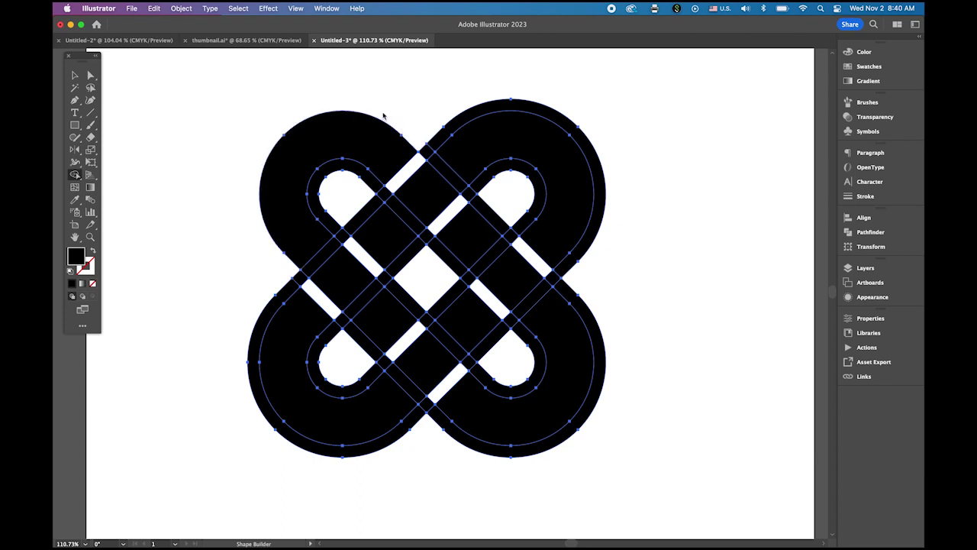
left_click(365, 178, "alt")
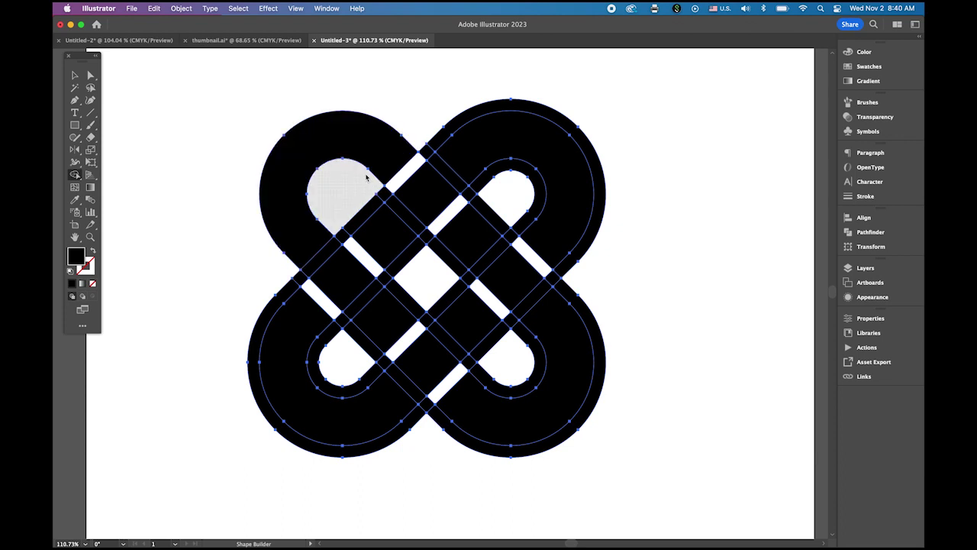
left_click(286, 295, "alt")
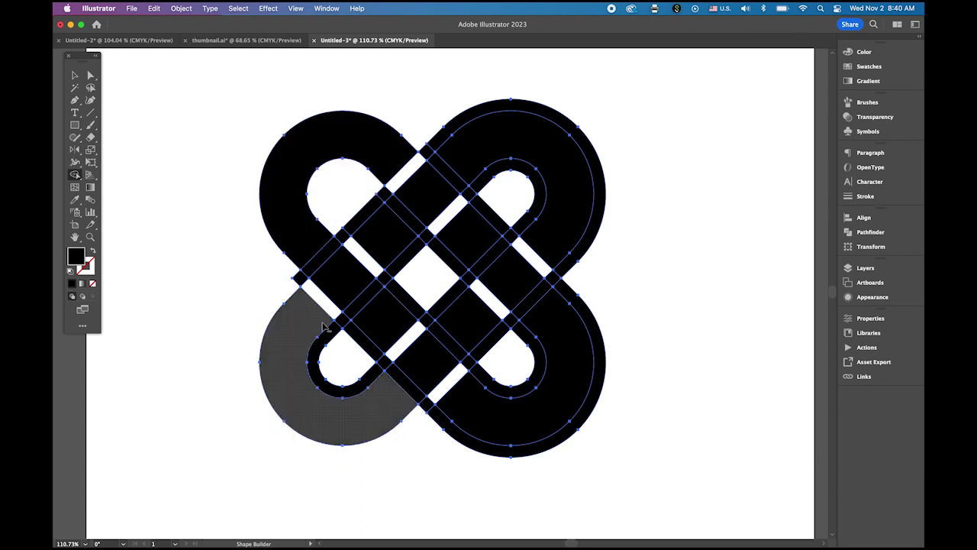
left_click(315, 359, "alt")
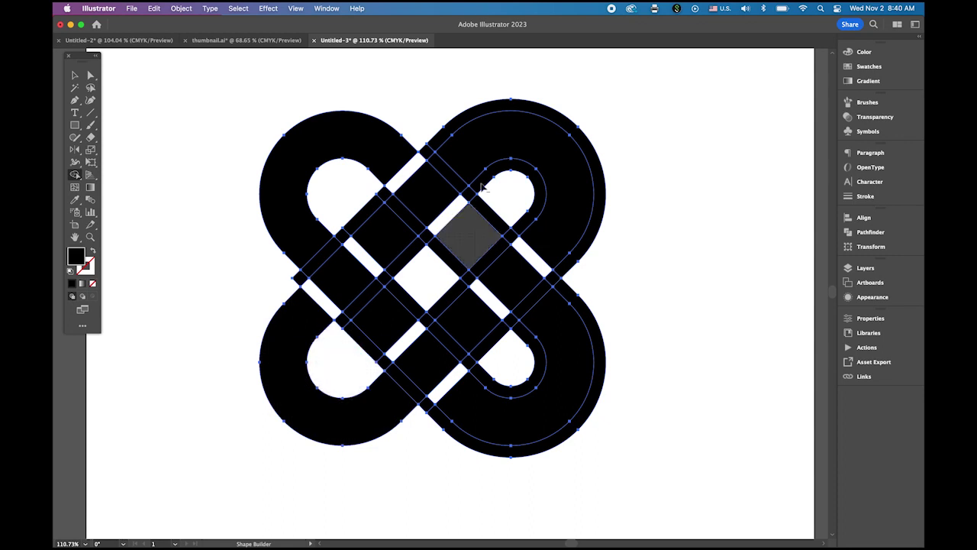
left_click(520, 107, "alt")
left_click(536, 189, "alt")
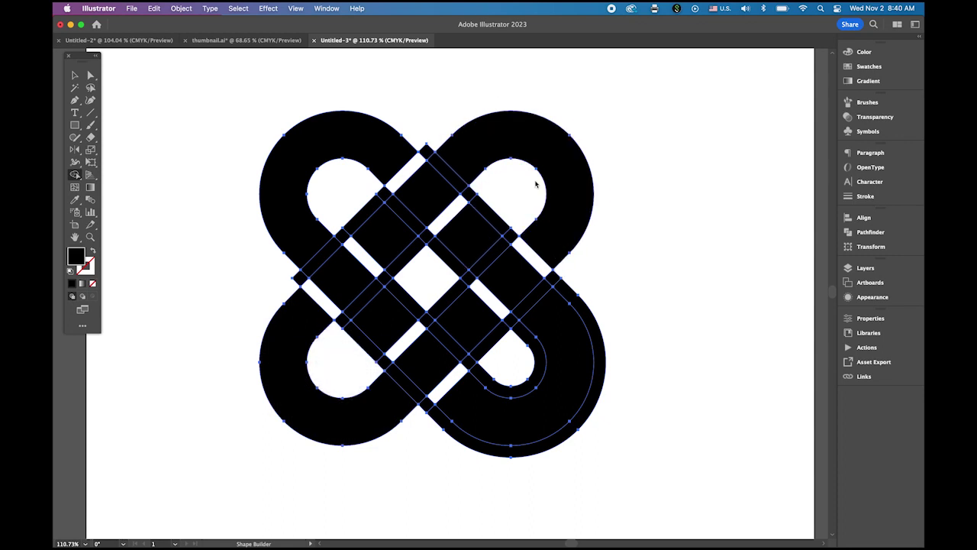
left_click(579, 307, "alt")
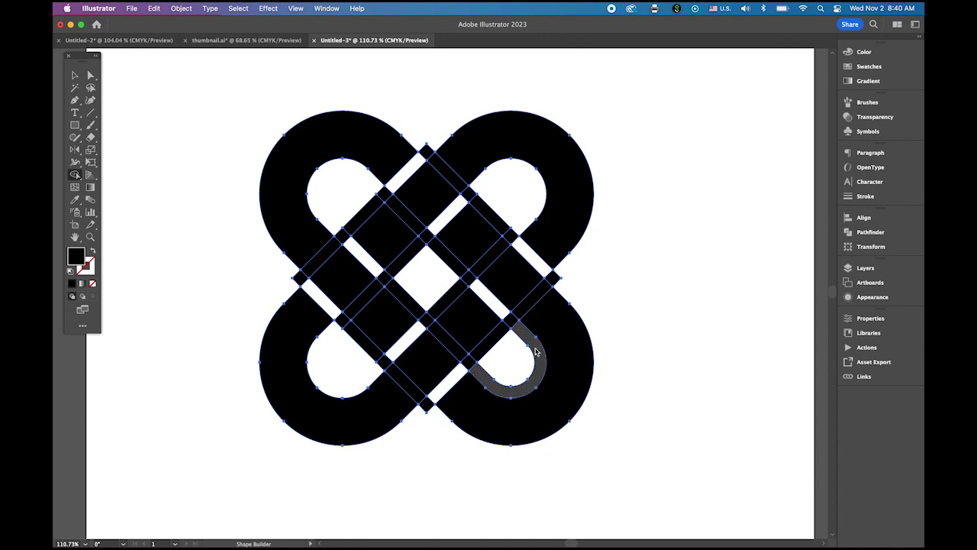
left_click(535, 349, "alt")
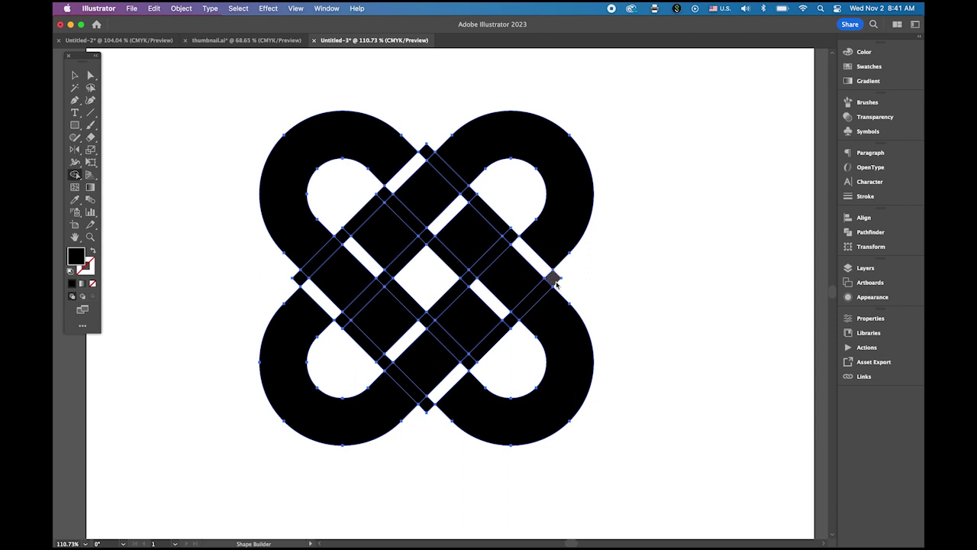
- Merge the split pieces of the right and lower-left diagonal bands
mouse_move(554, 281)
left_mouse_down()
mouse_move(513, 246)
mouse_move(472, 197)
left_mouse_up()
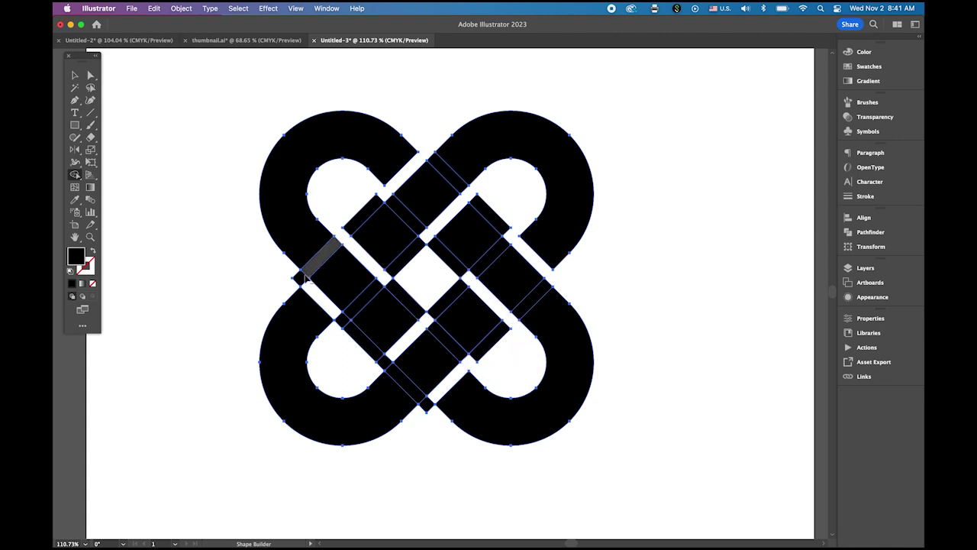
left_click_drag(341, 321, 429, 410)
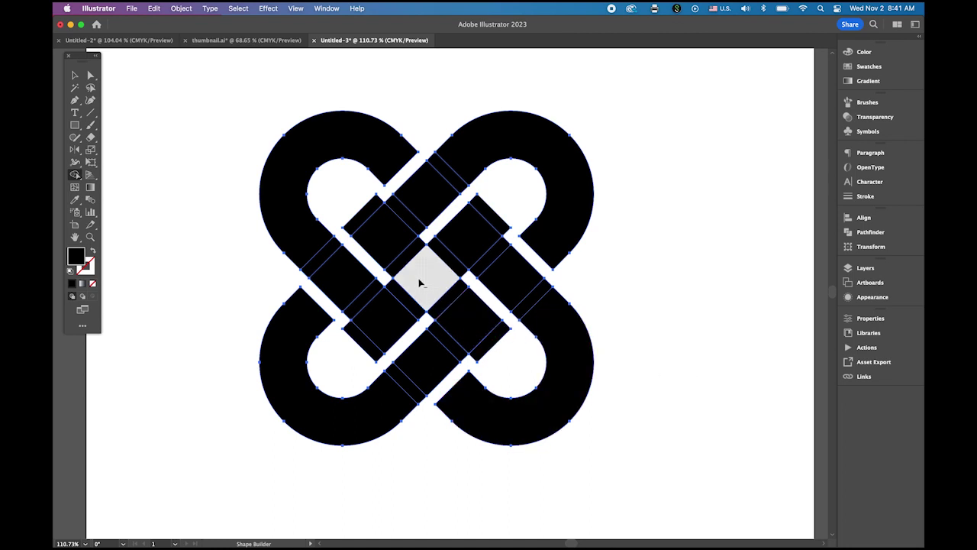
left_click_drag(409, 301, 353, 332)
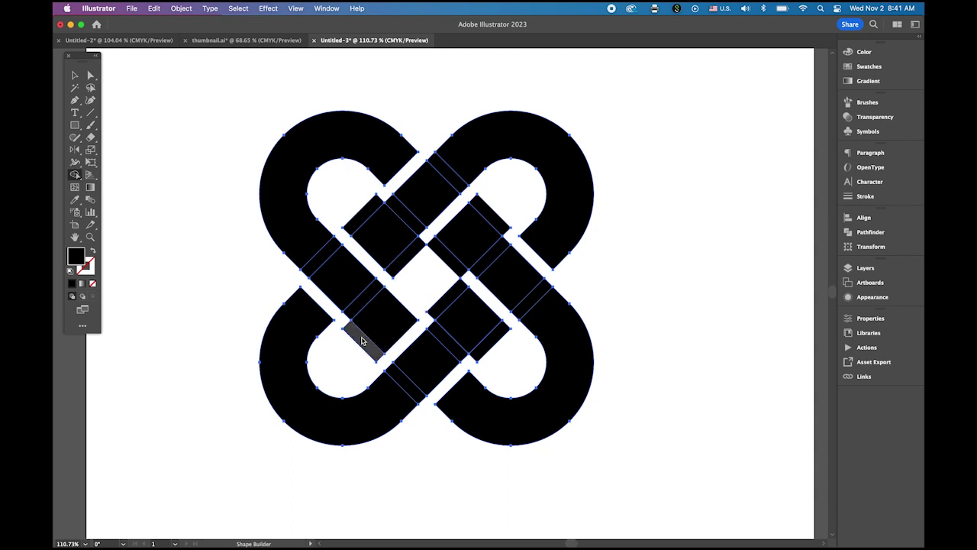
- Delete the six leftover slivers and small end pieces along the bands
left_click(368, 212, "alt")
left_click(408, 259, "alt")
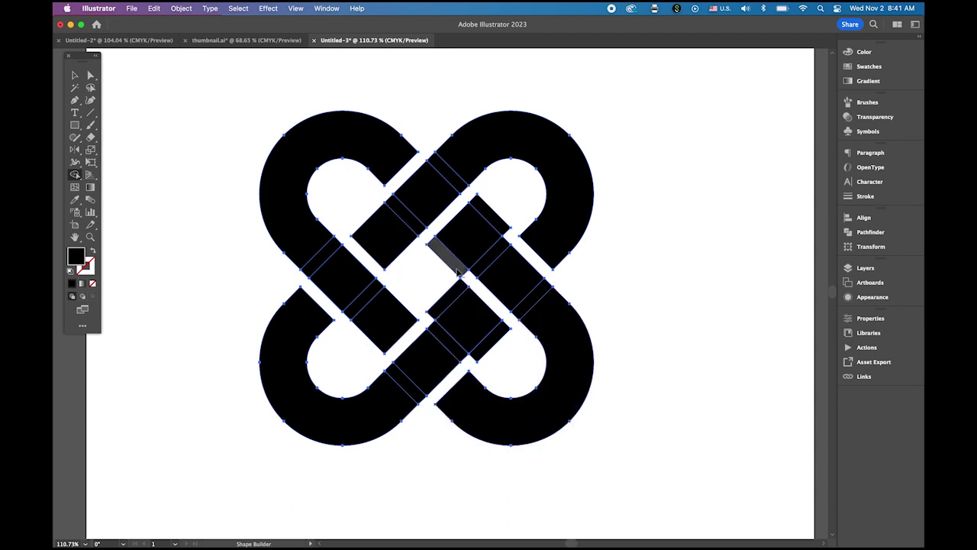
left_click(453, 264, "alt")
left_click(497, 215, "alt")
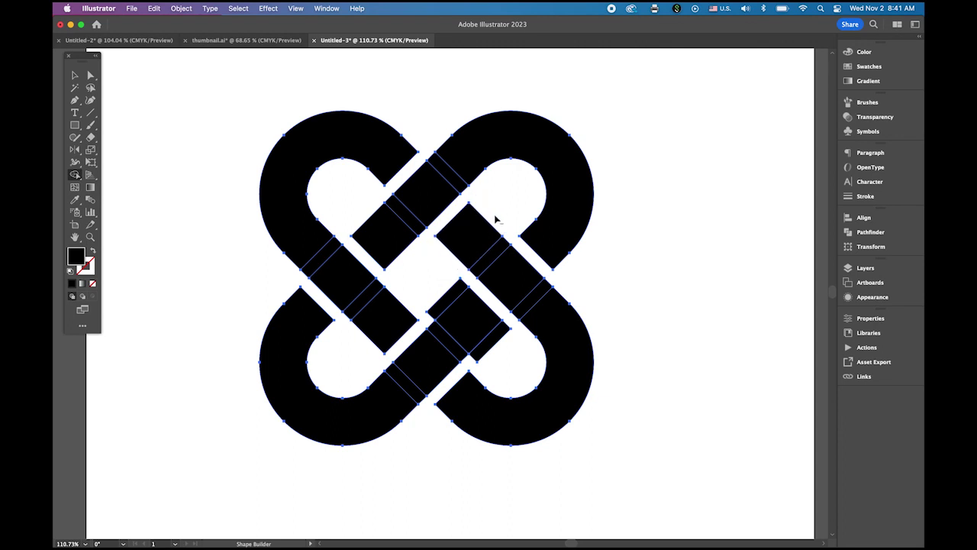
left_click(455, 294, "alt")
left_click(493, 343, "alt")
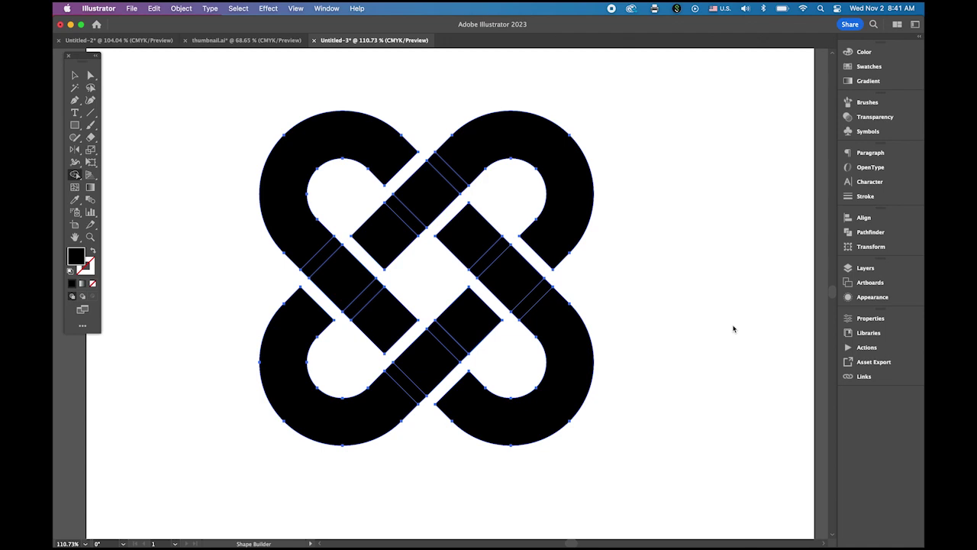
- Unite all knot pieces with Pathfinder and select the single combined shape
left_click(873, 233)
left_click(721, 239)
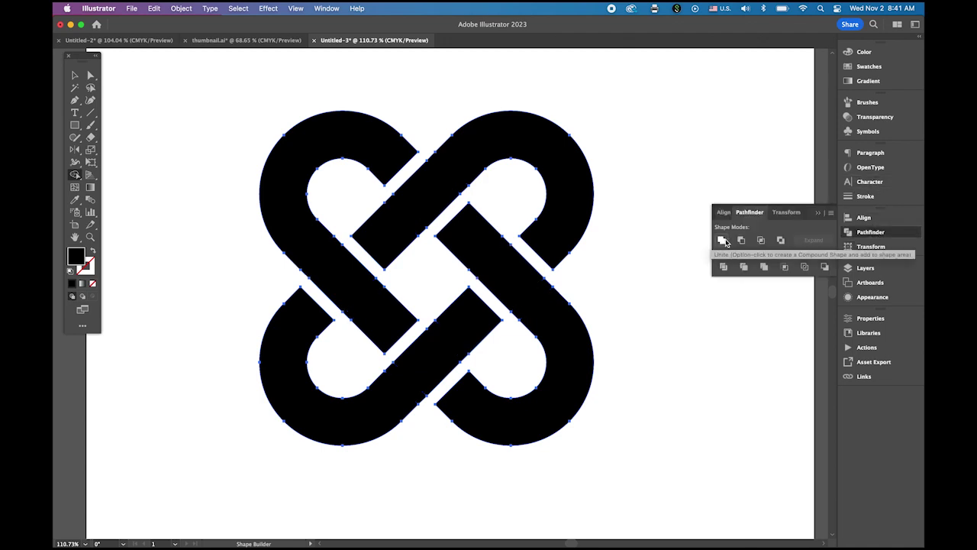
left_click(73, 74)
left_click(159, 97)
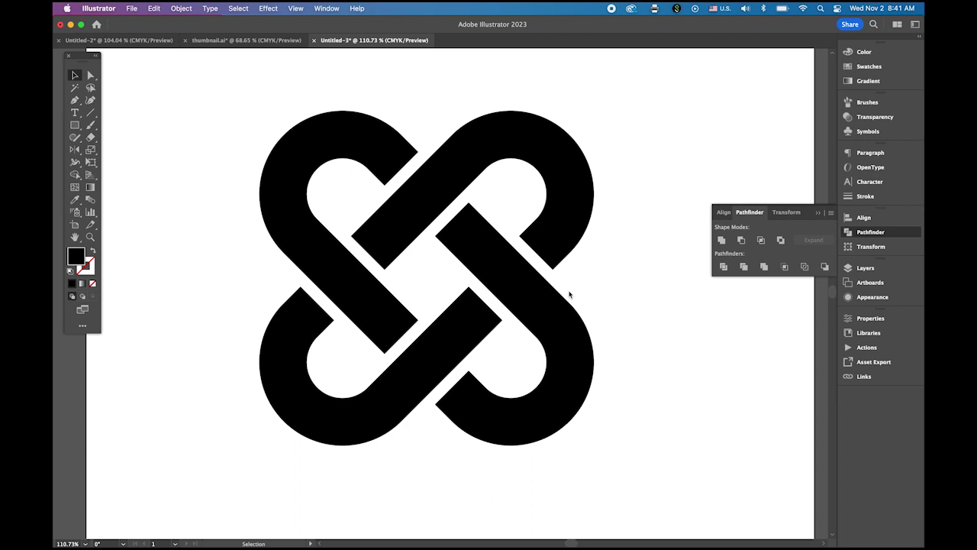
left_click(295, 171)
left_click(295, 170)
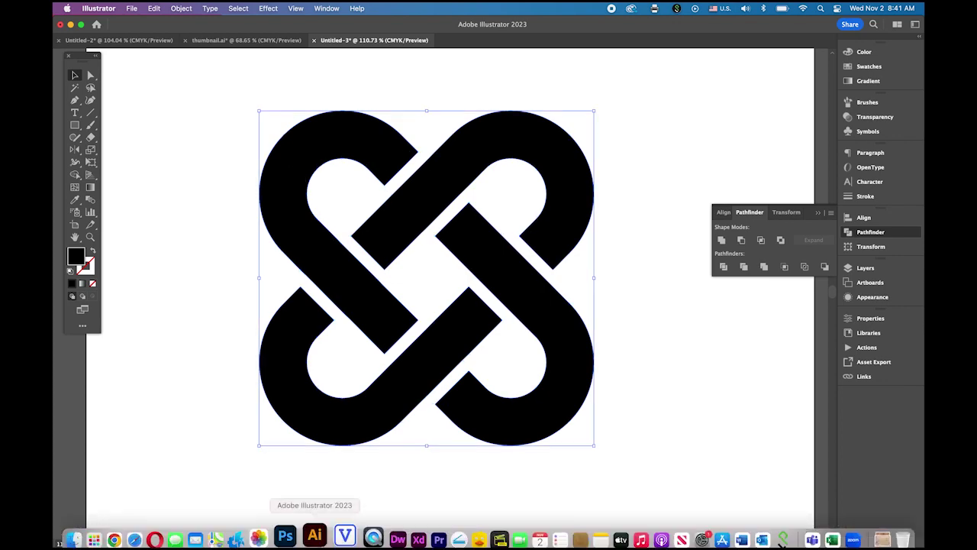
- In Photoshop, create a 1000 × 1000 px document with Black background contents
left_click(297, 537)
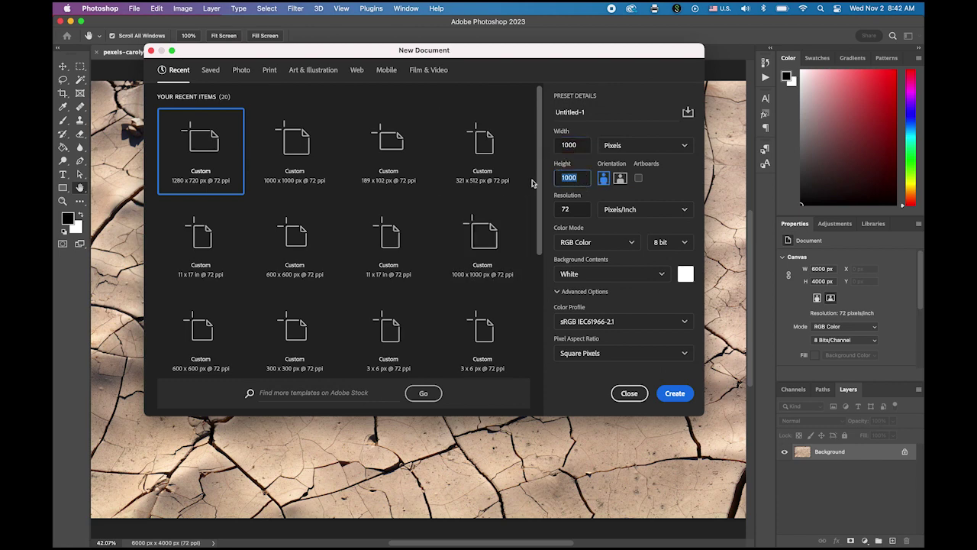
left_click(662, 275)
left_click(620, 309)
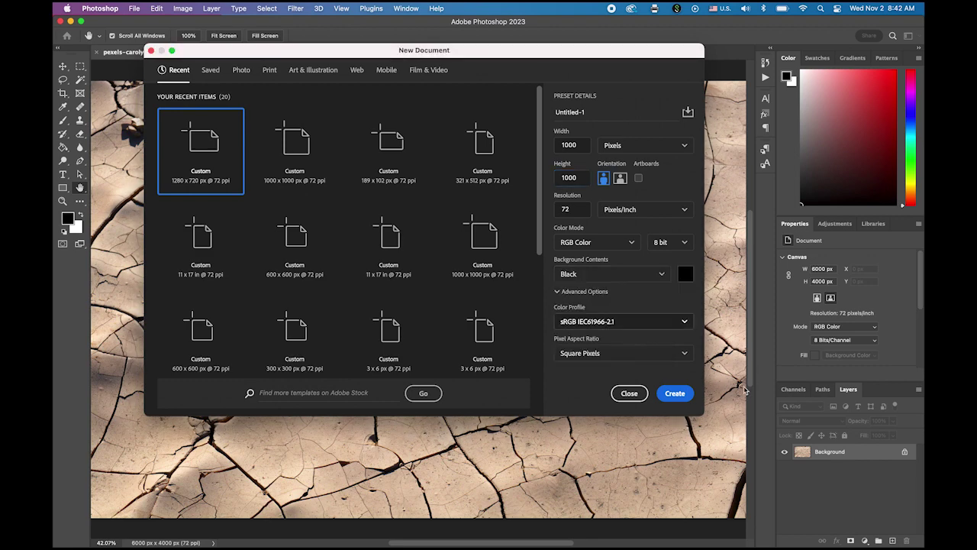
left_click(674, 393)
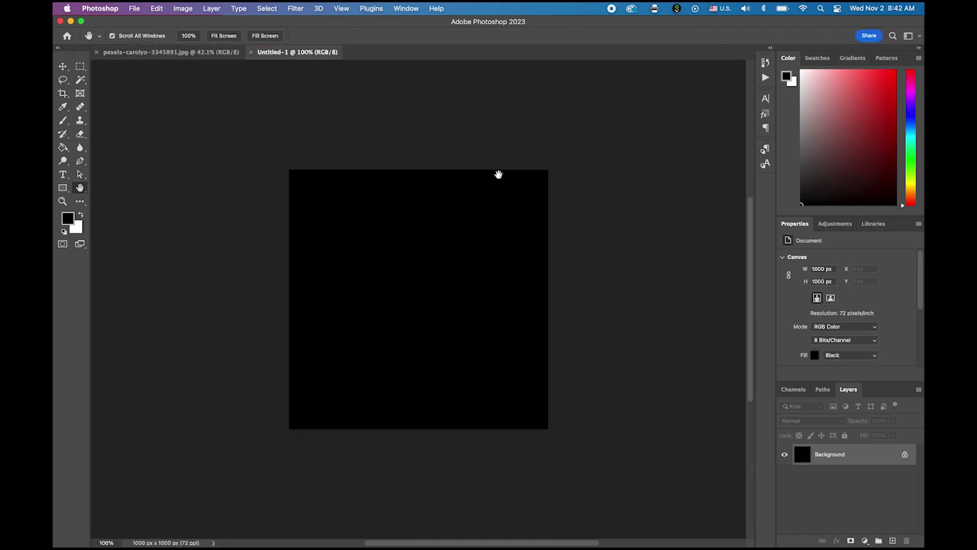
- Paste the knot as pixels onto Layer 1 and enlarge it to fill most of the square
key("super+v")
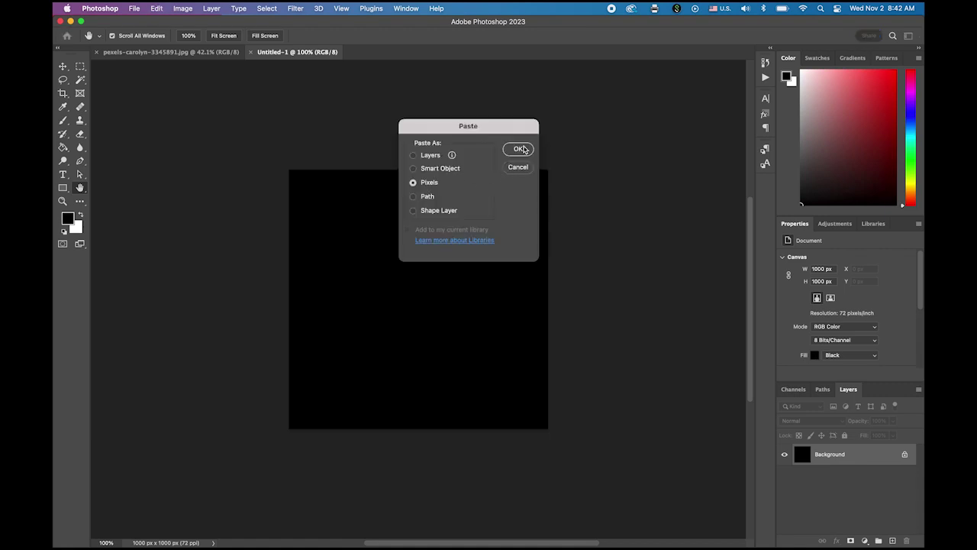
left_click(519, 150)
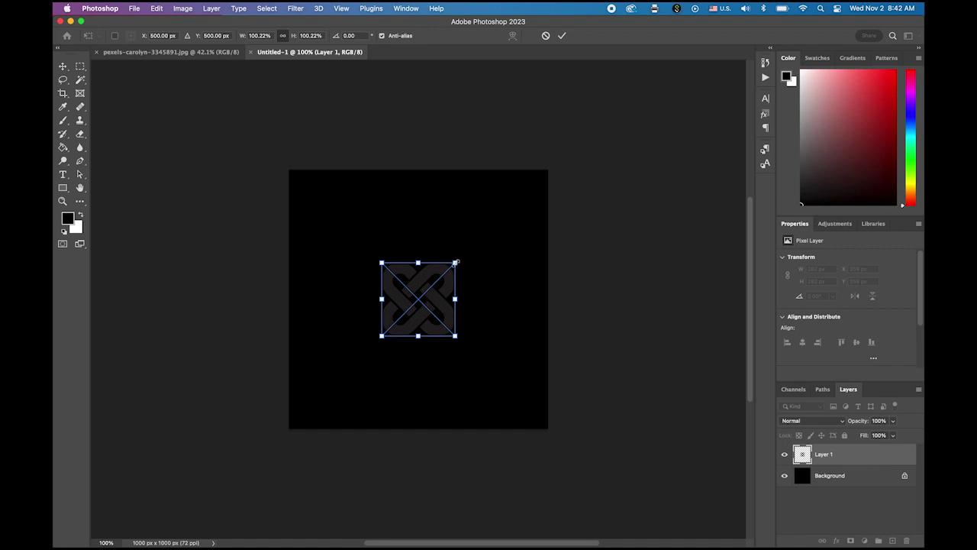
left_click_drag(458, 260, 506, 210)
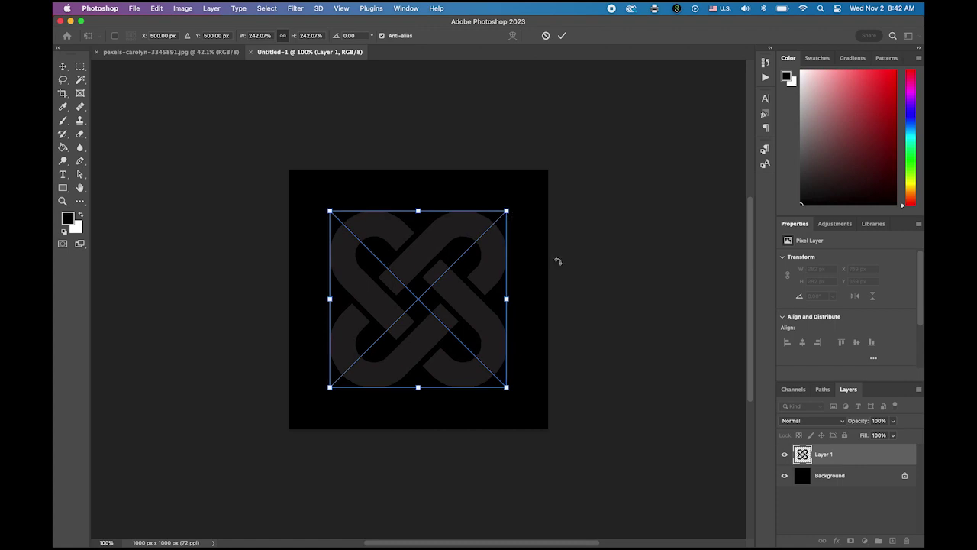
key("Return")
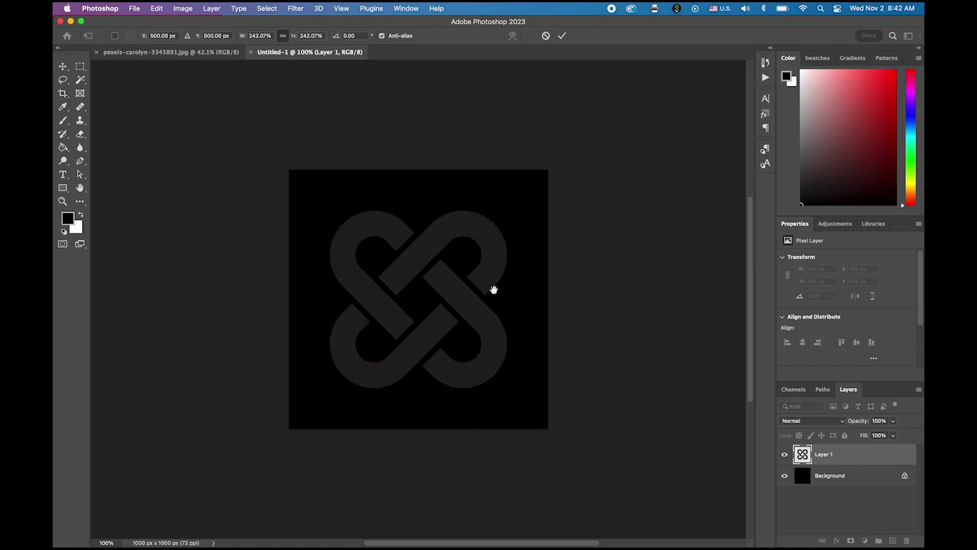
key("h")
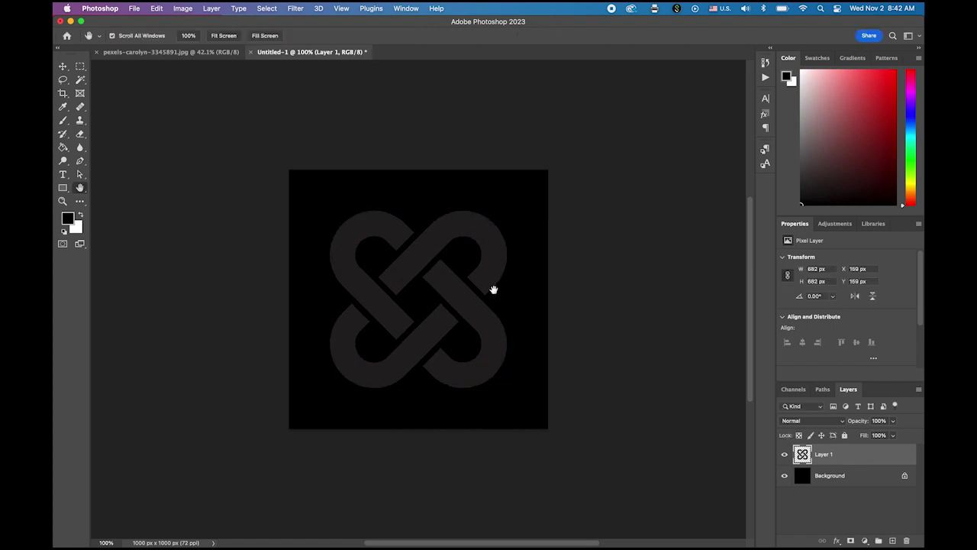
- Crop the cracked-earth photo to a 1000 × 1000 px square using W x H x Resolution
left_click(176, 52)
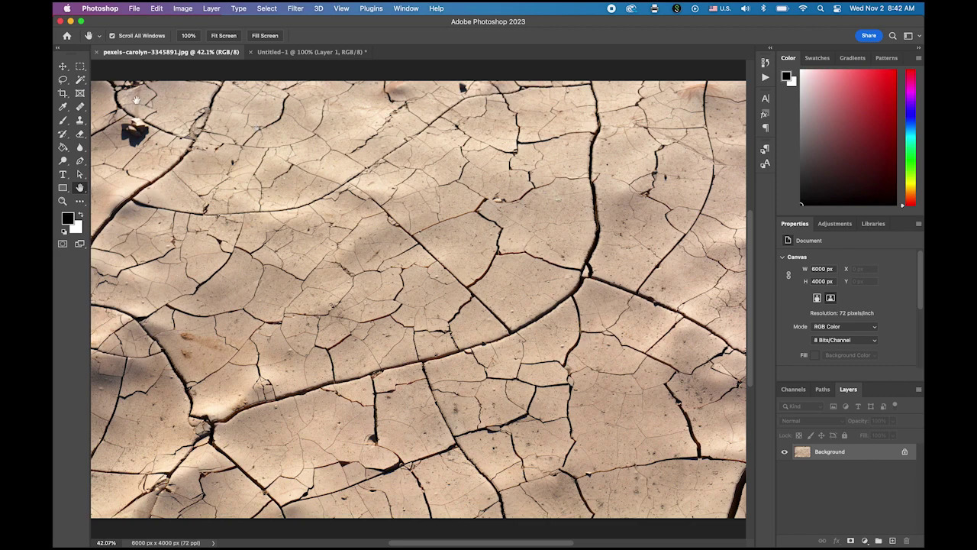
left_click(63, 95)
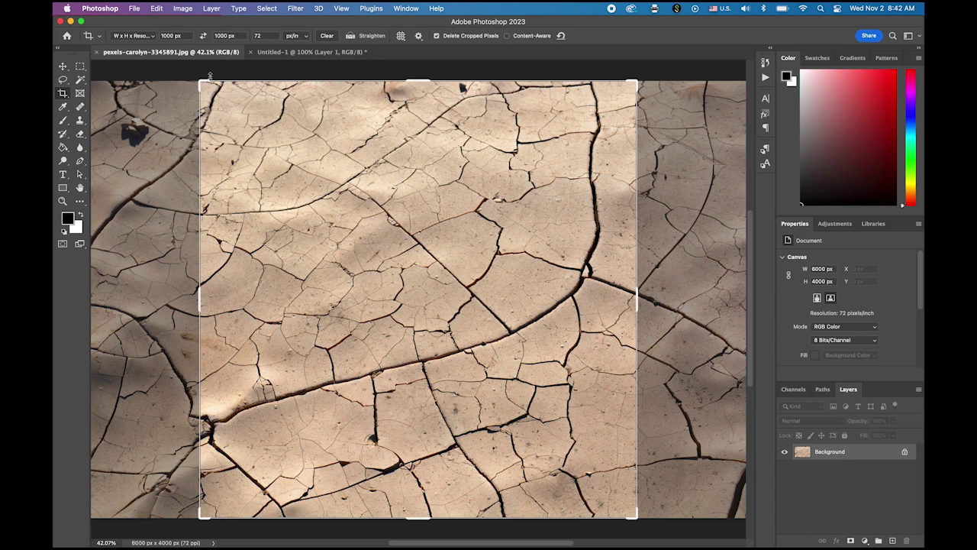
left_click(150, 37)
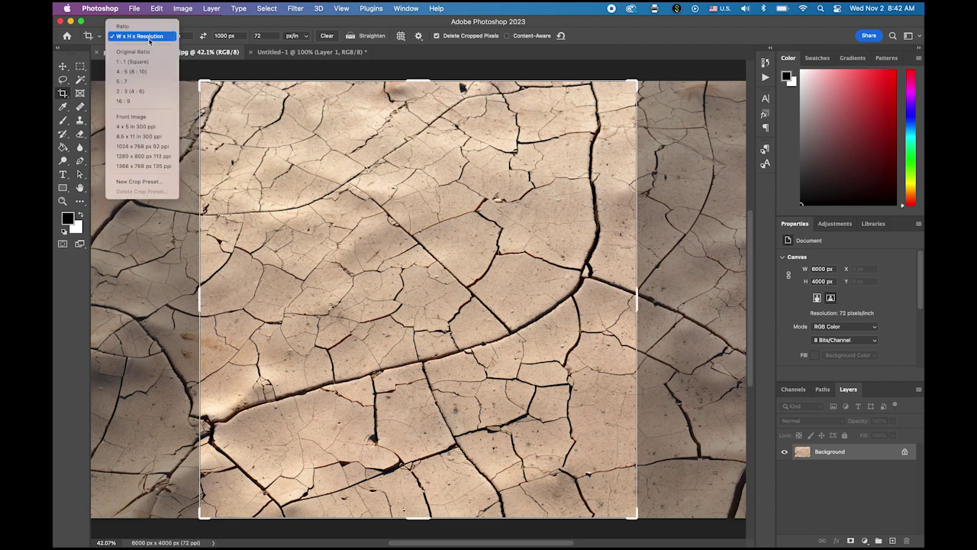
left_click(149, 37)
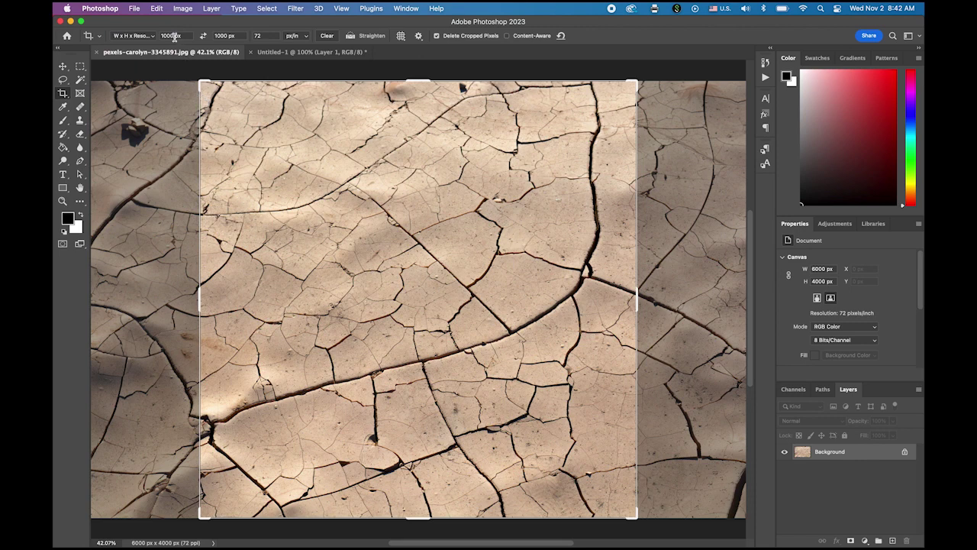
left_click(224, 35)
key("Tab")
left_click(196, 191)
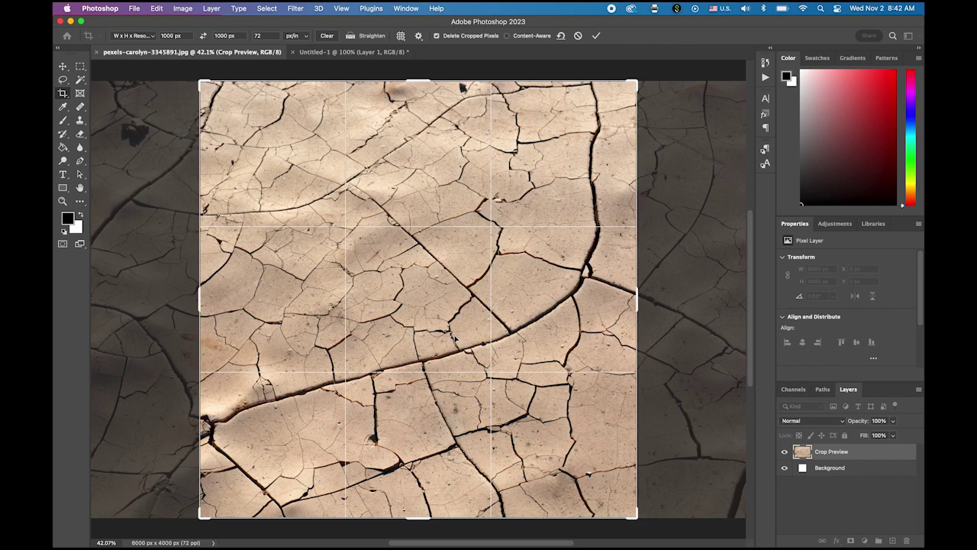
key("Return")
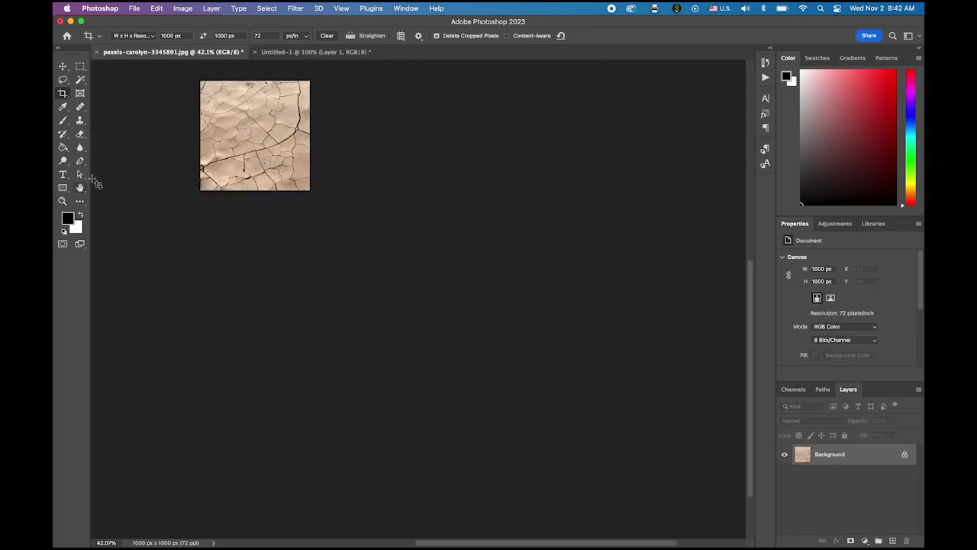
- View the cropped cracked-earth image at actual size, centred, and select all of it
double_click(63, 201)
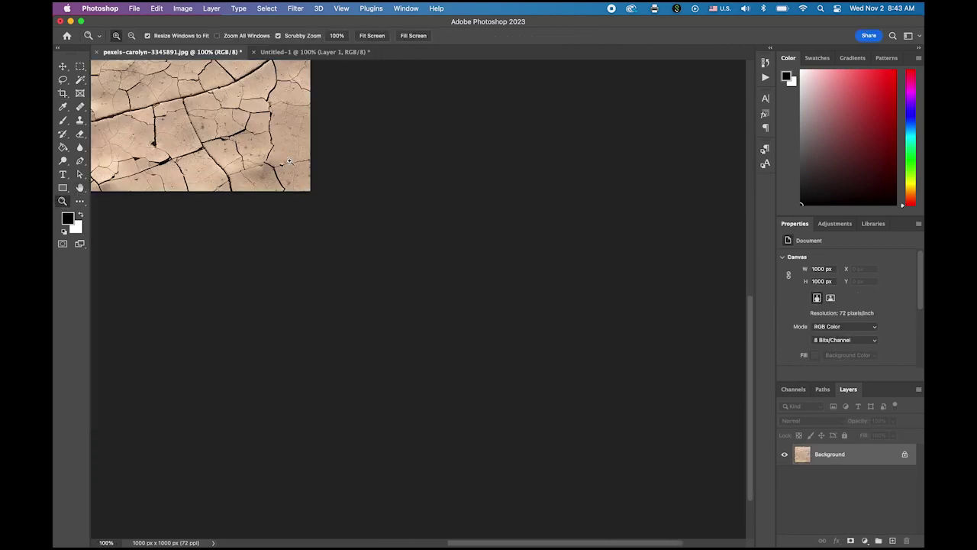
left_click_drag(289, 161, 497, 379)
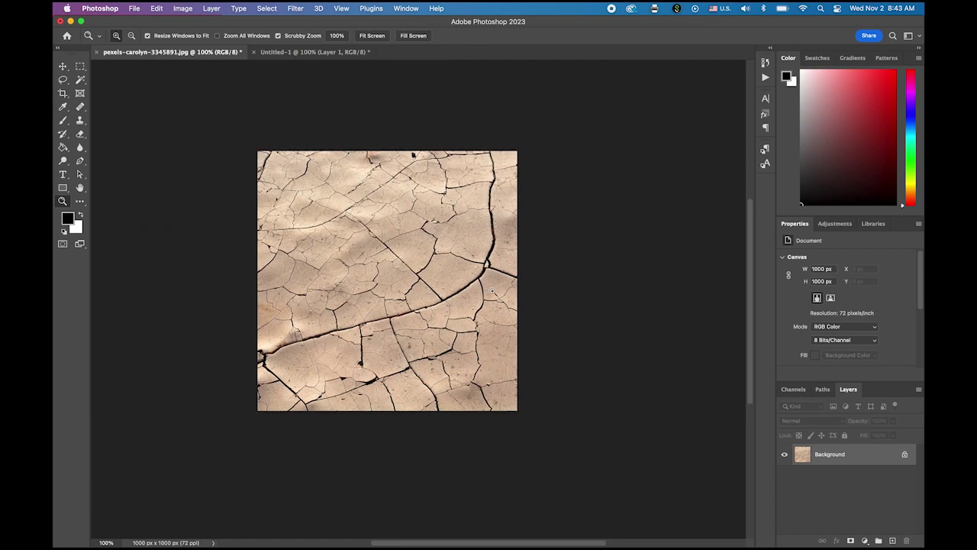
key("super+a")
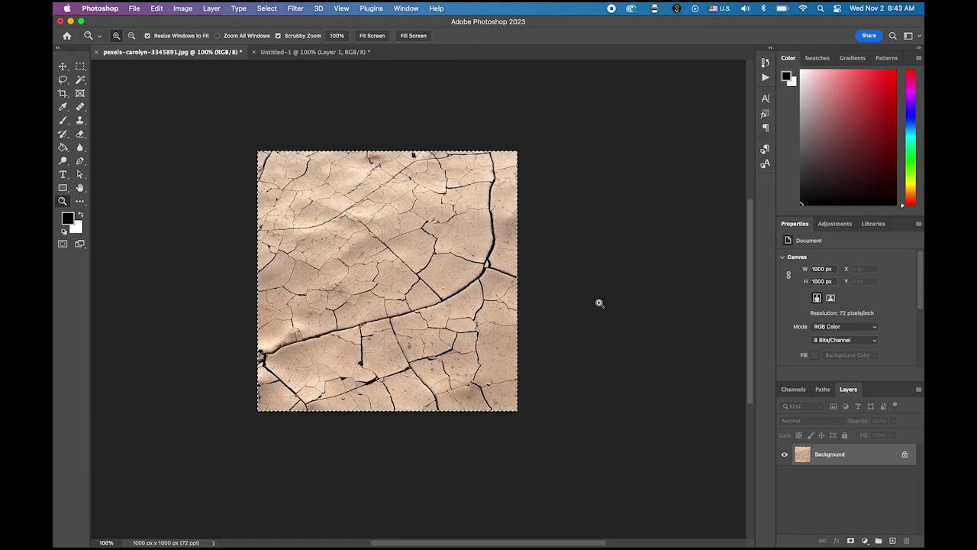
- Define the selection as a new pattern named 'dry_land'
left_click(156, 9)
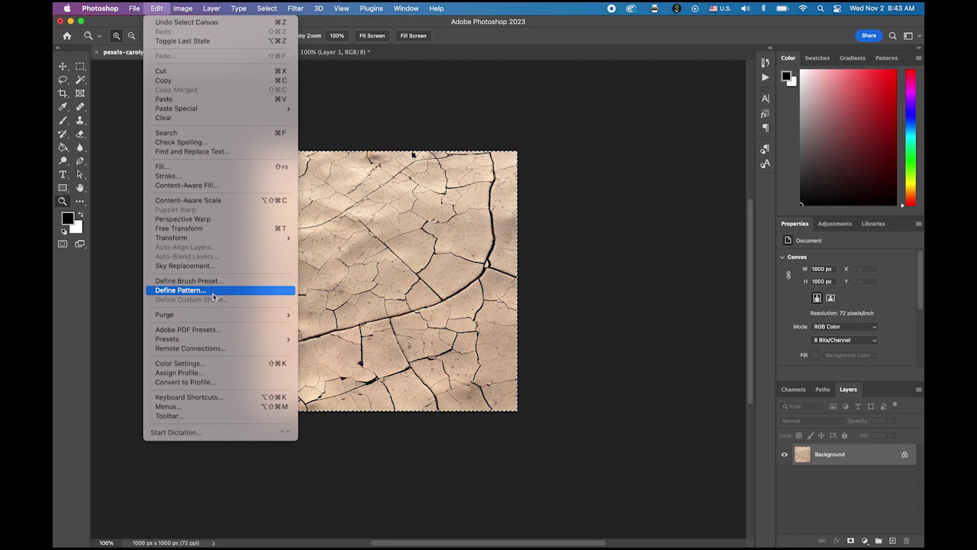
left_click(213, 291)
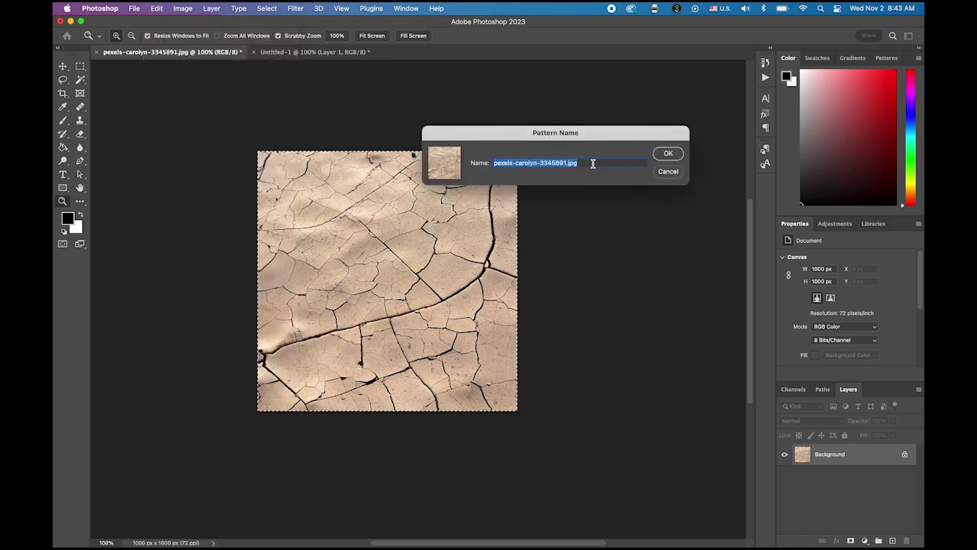
left_click(594, 163)
key("super+a")
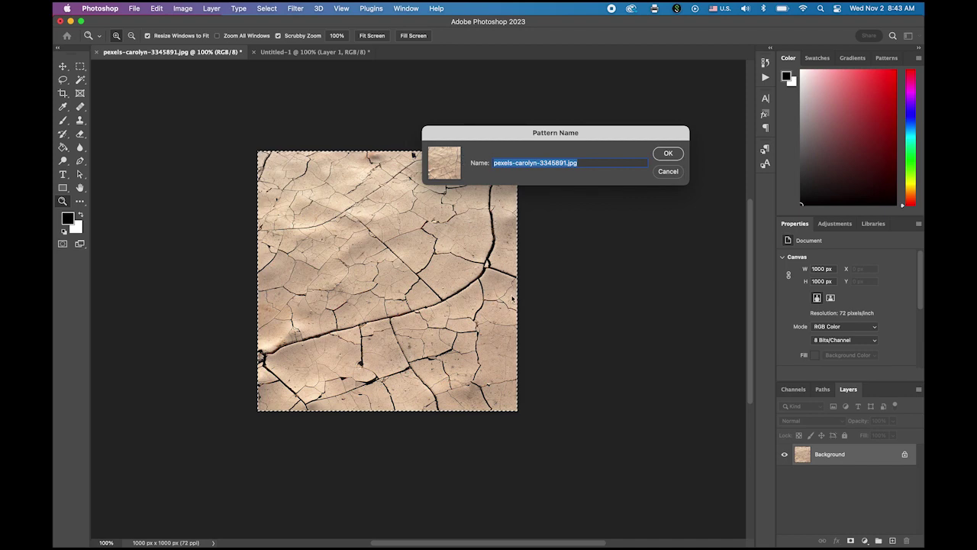
type("dry_")
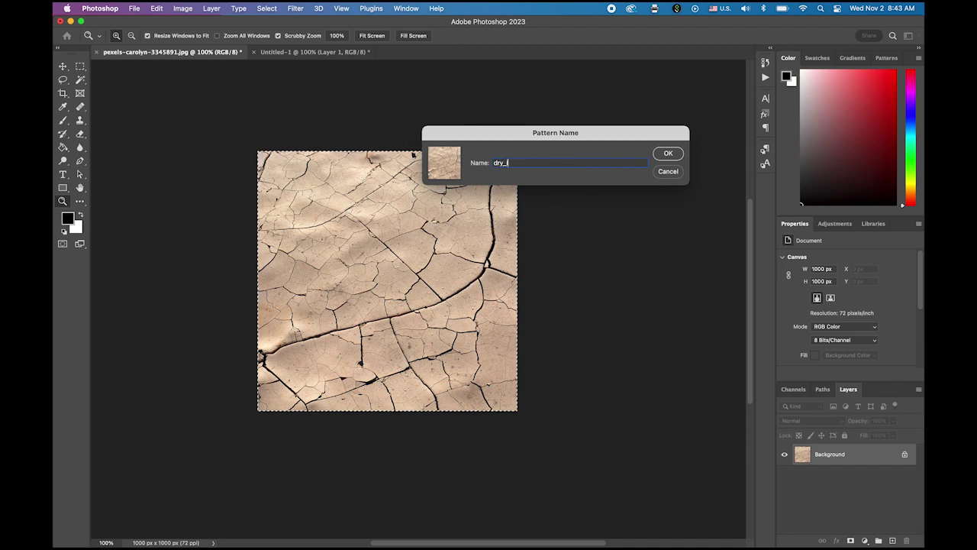
type("land")
left_click(668, 154)
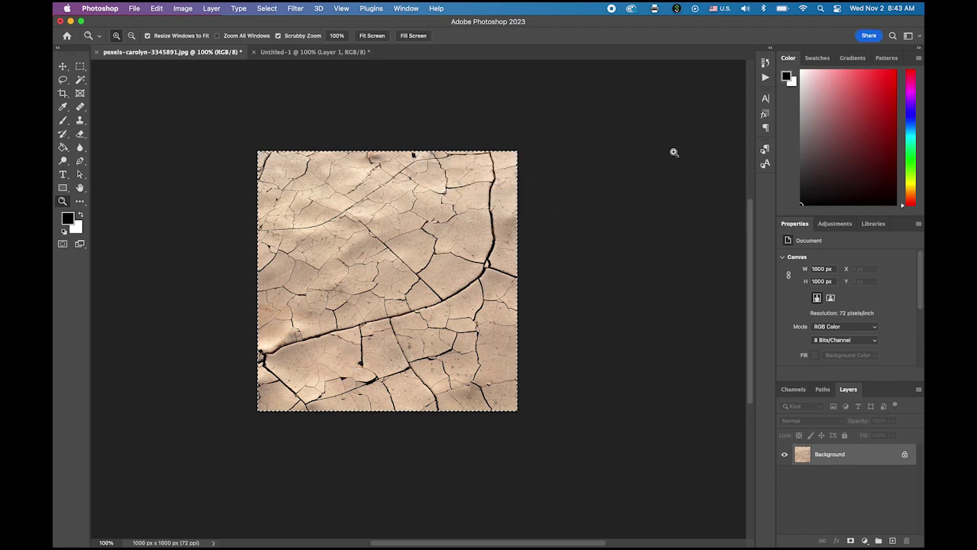
- Switch to the Untitled-1 logo and open the layer style settings for Layer 1
left_click(329, 52)
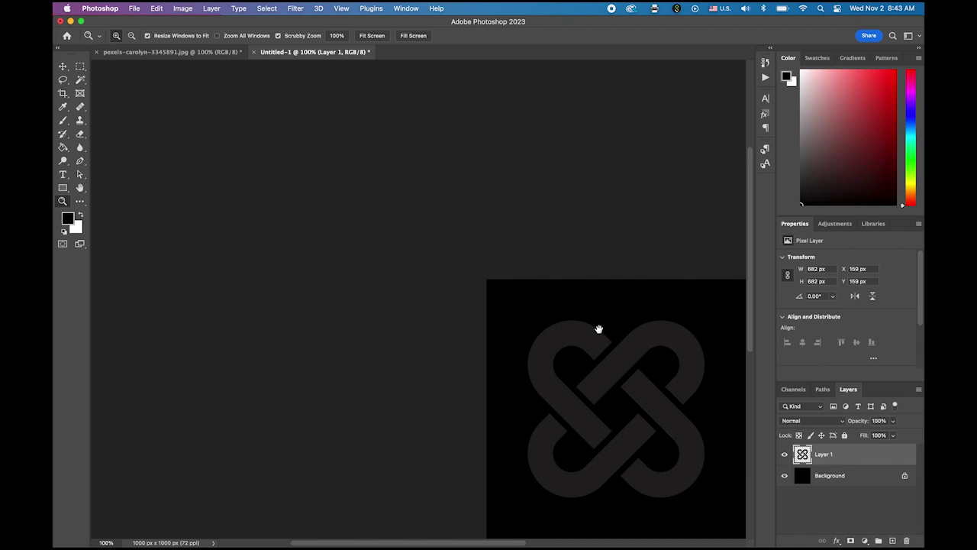
left_click_drag(597, 327, 395, 207)
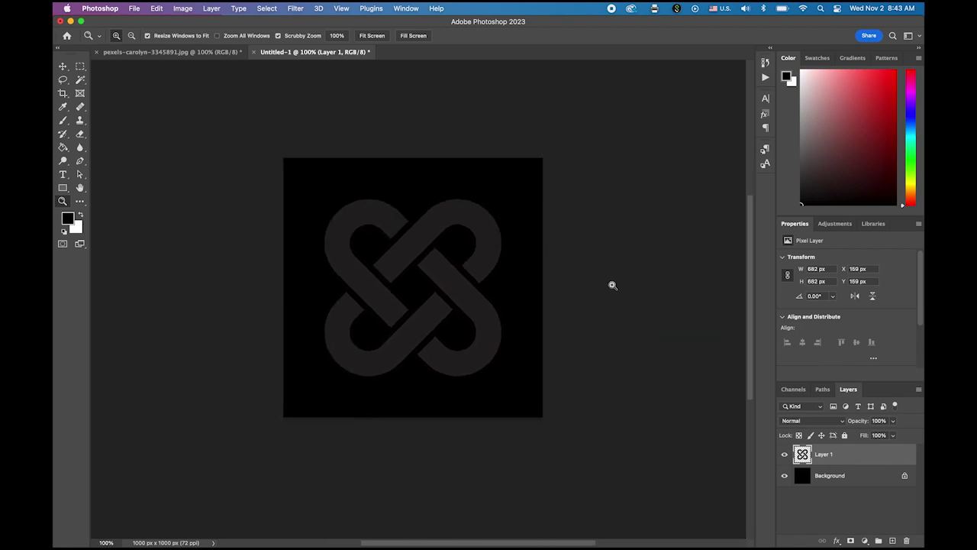
double_click(866, 459)
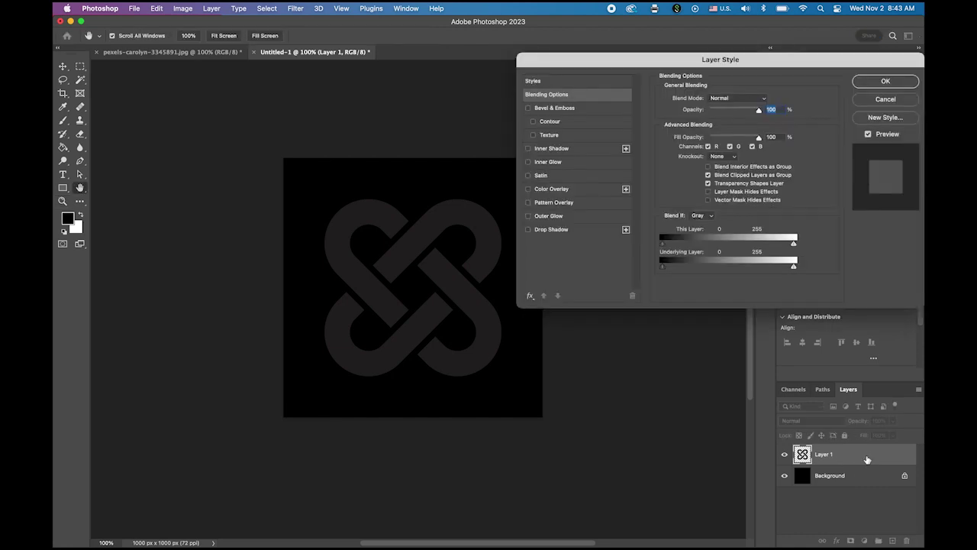
left_click_drag(642, 60, 581, 44)
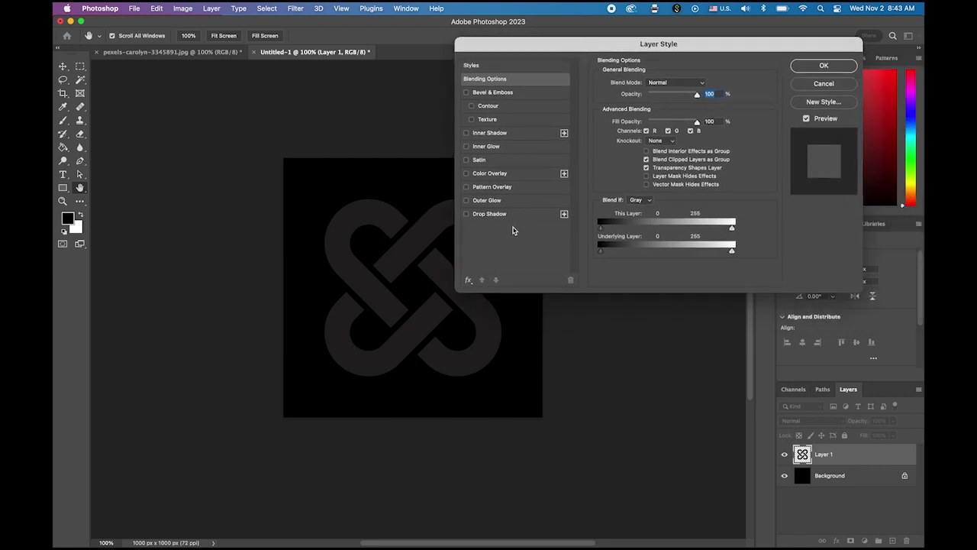
- Add a cracked-mud Pattern Overlay at 22° angle and 79% scale
left_click(508, 188)
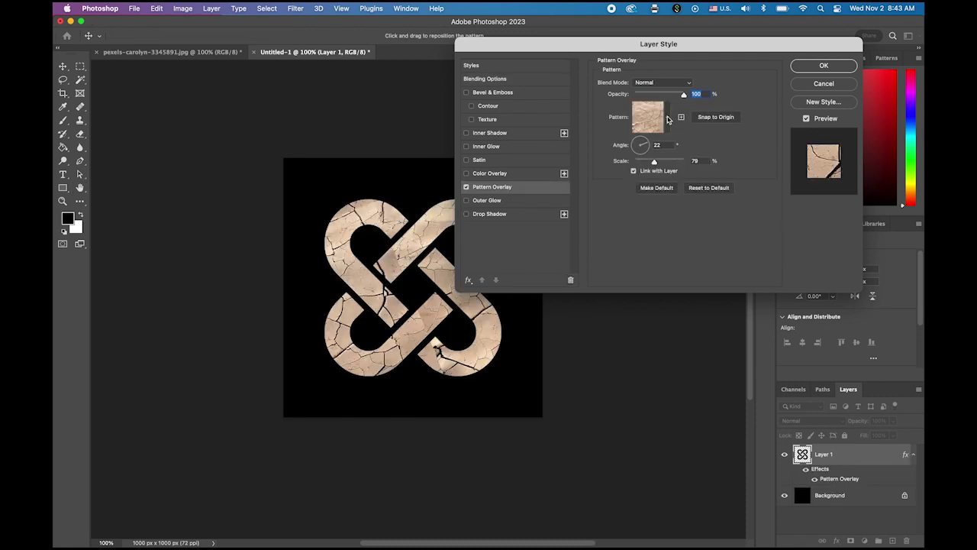
left_click(668, 119)
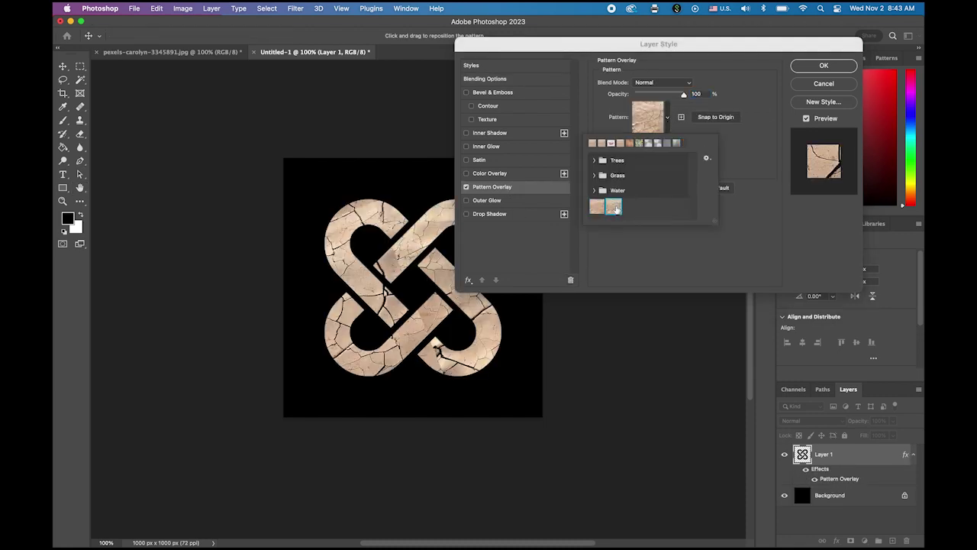
left_click(749, 254)
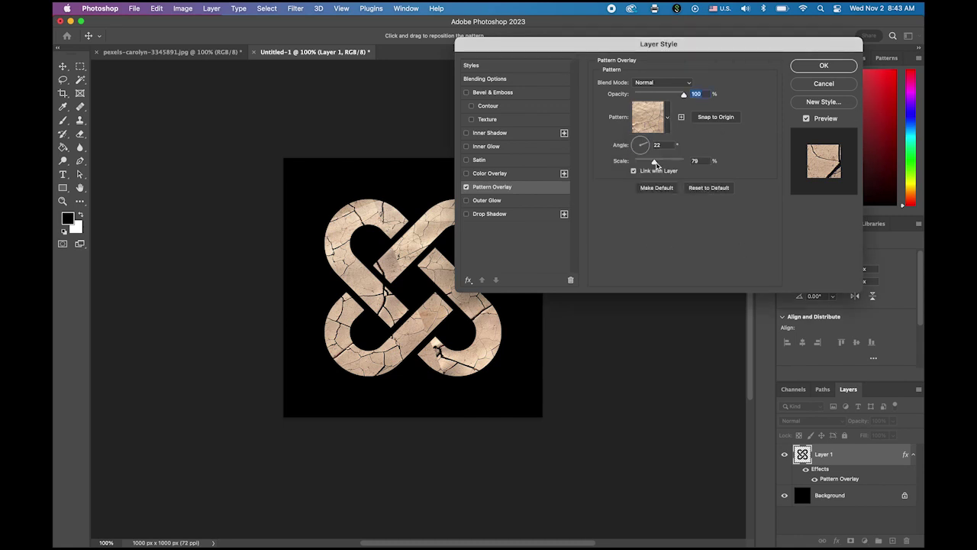
left_click_drag(655, 165, 654, 165)
left_click_drag(513, 49, 586, 73)
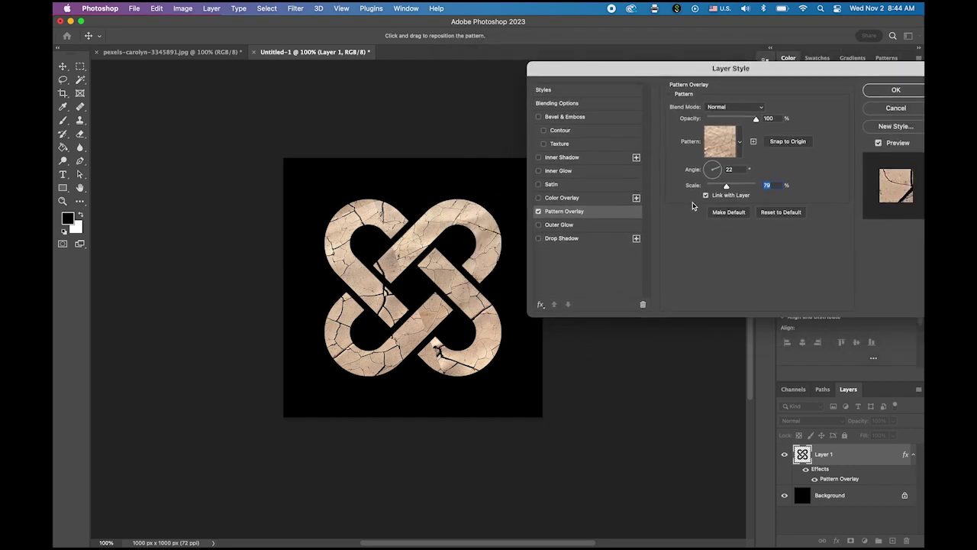
- Add a chisel-hard inner bevel with 542% depth and 18 px size, then apply both styles
left_click(581, 119)
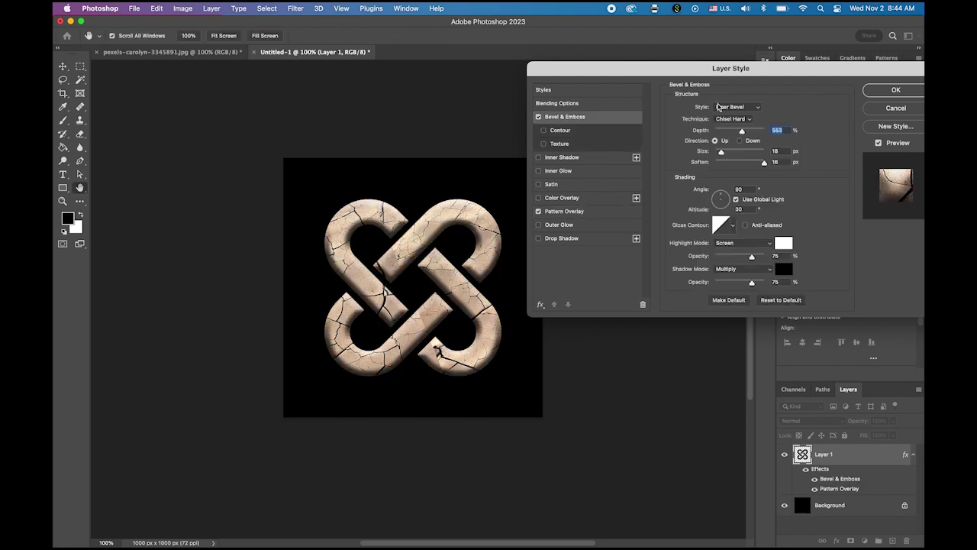
left_click_drag(690, 72, 648, 37)
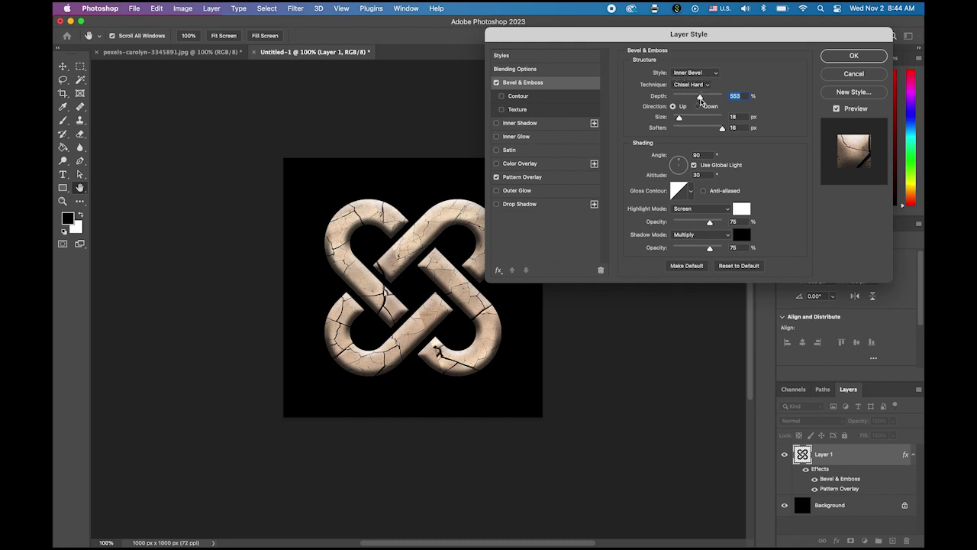
left_click_drag(700, 100, 687, 100)
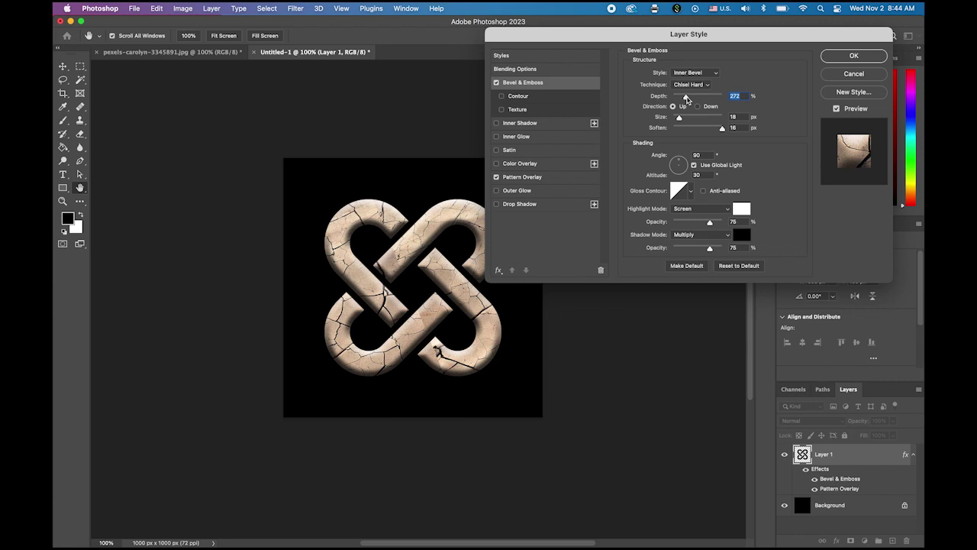
left_click_drag(686, 99, 699, 100)
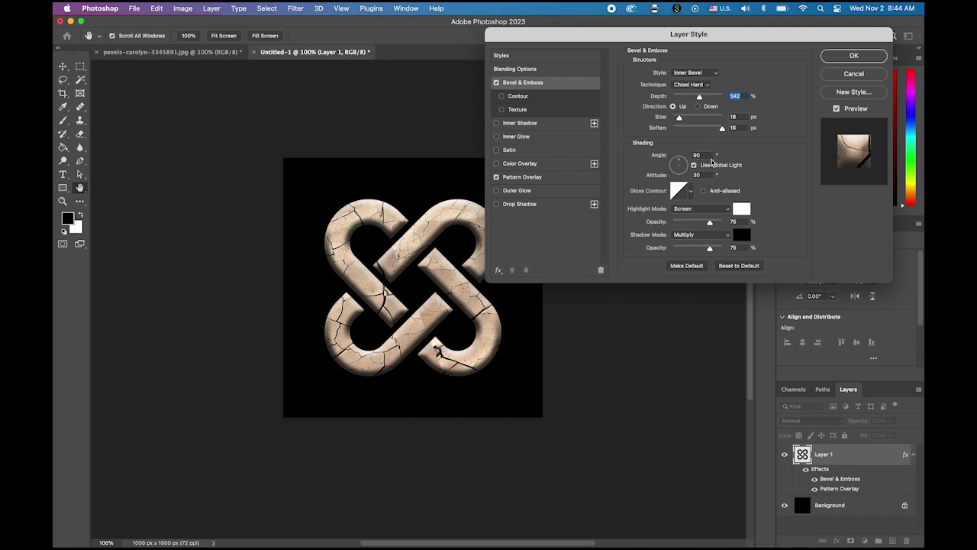
left_click(843, 57)
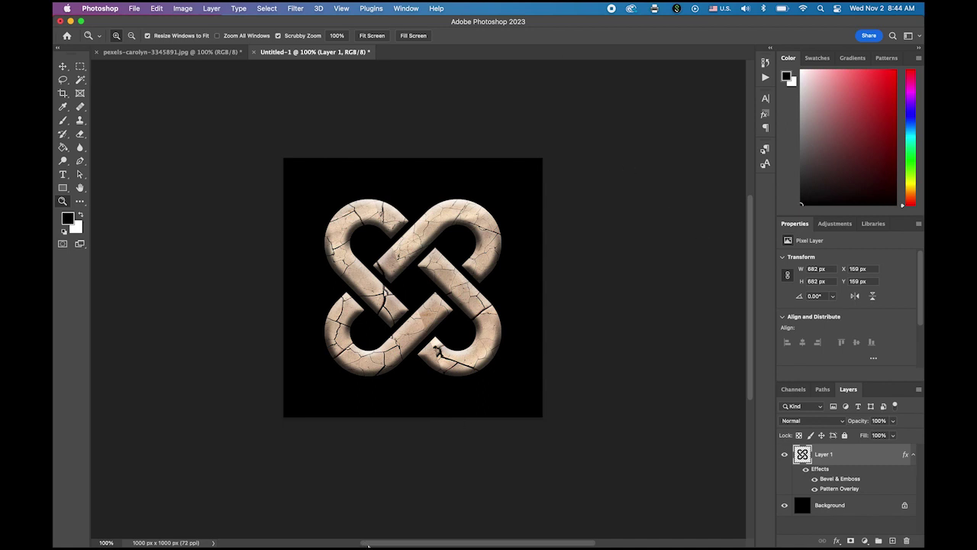
mouse_move(374, 544)
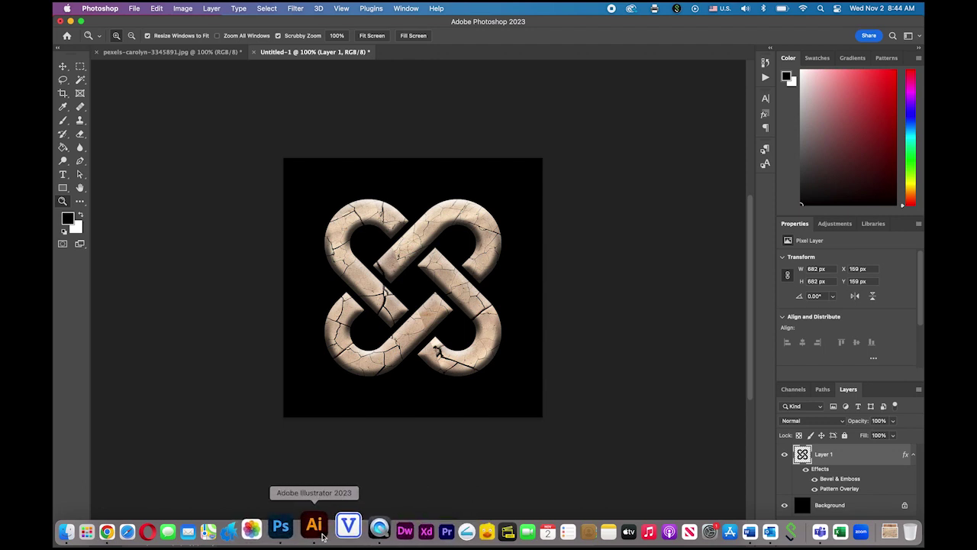
left_click(309, 532)
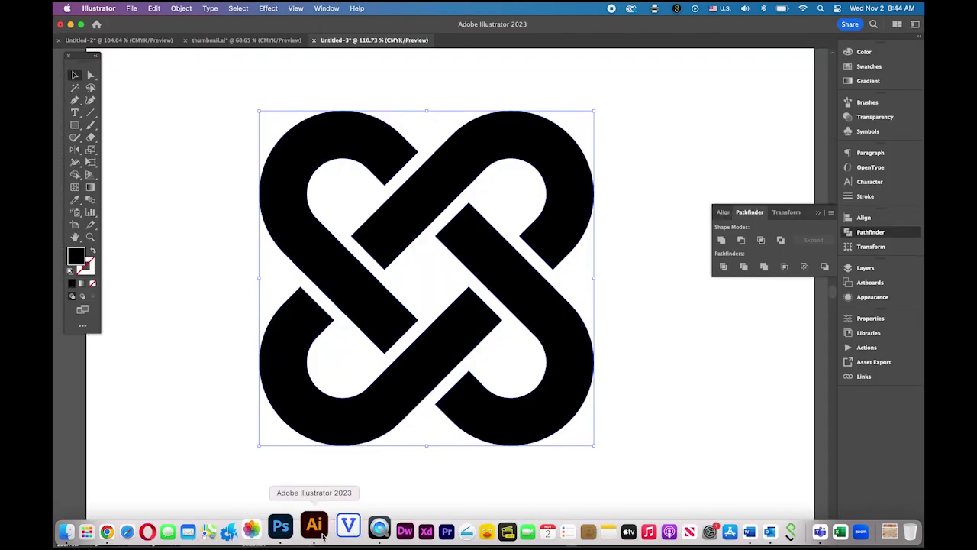
left_click(697, 387)
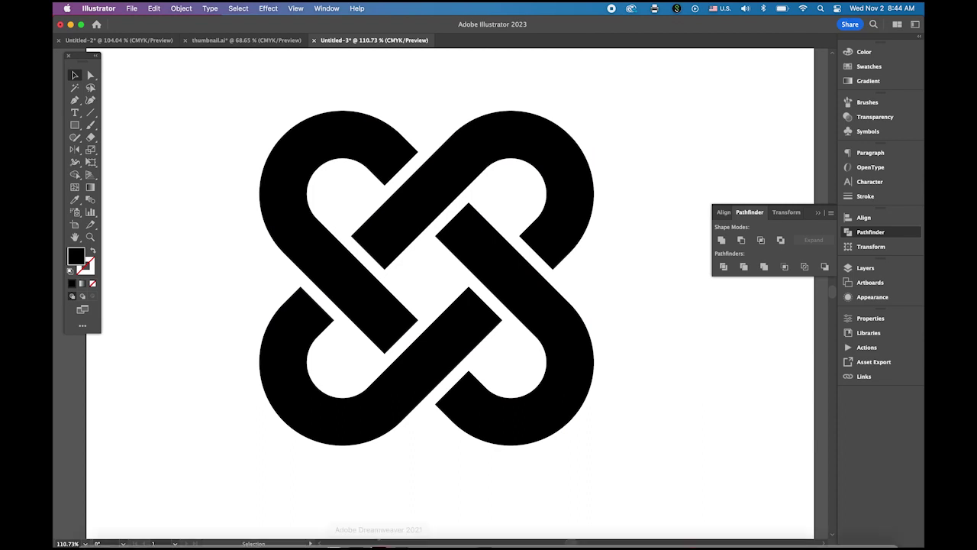
mouse_move(366, 538)
left_click(274, 526)
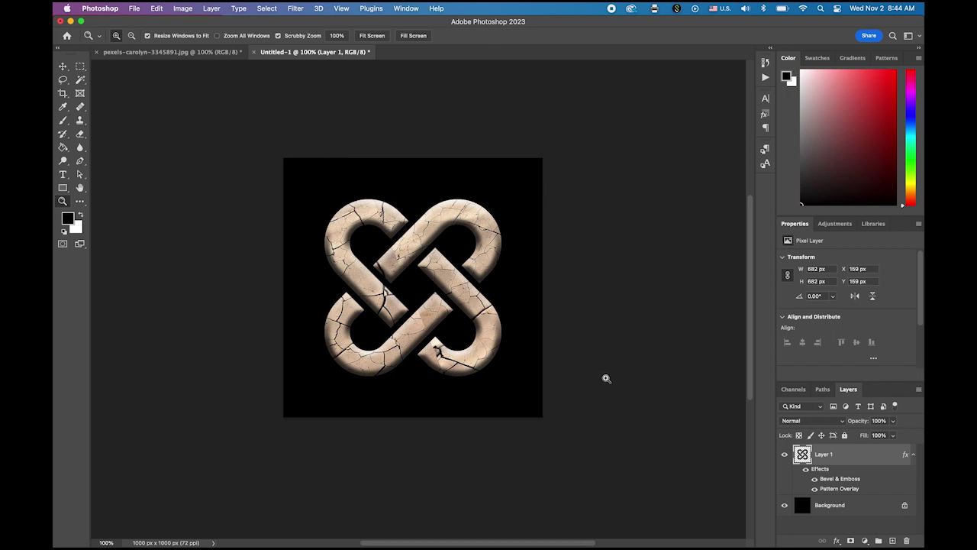
- Zoom in on the textured, bevelled knot logo until it fills most of the window
left_click_drag(435, 289, 462, 312)
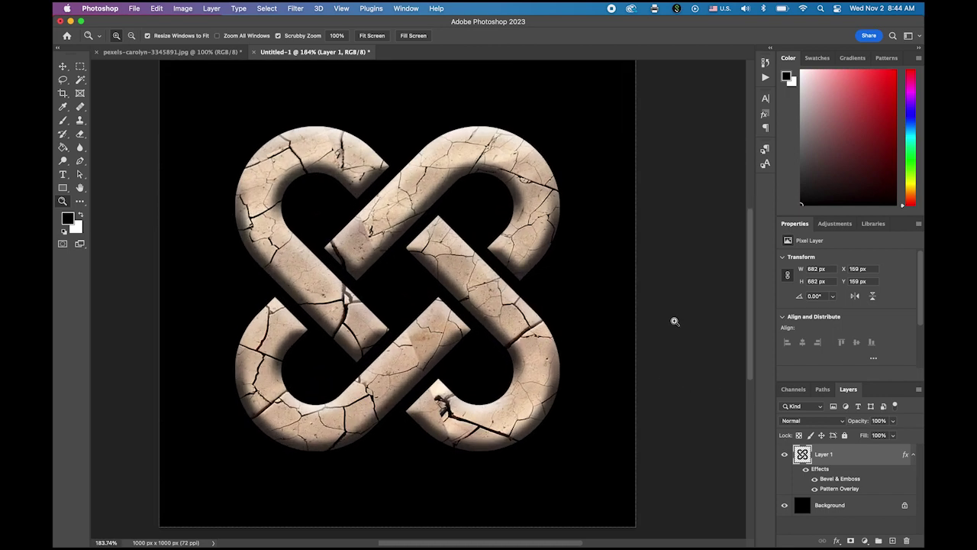